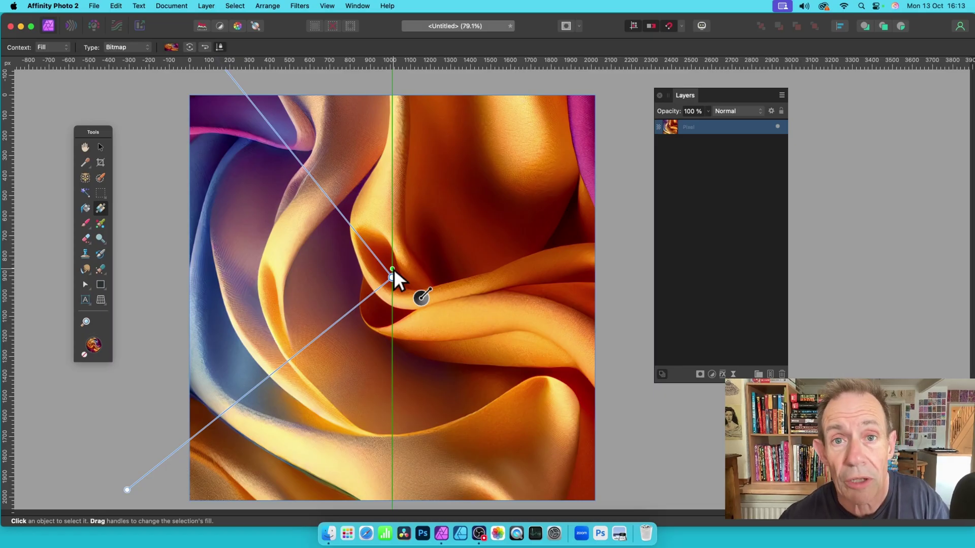
Drag the satin bitmap fill's start handle until it snaps to the vertical centre guide
left_click_drag(393, 271, 394, 271)
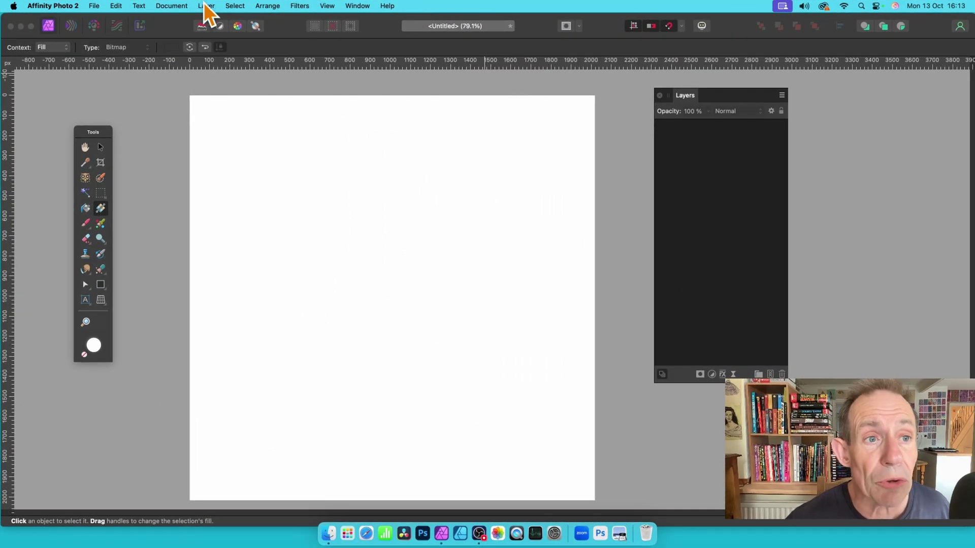
Add a new pixel layer and drag a white-to-black gradient across it
left_click(204, 4)
left_click(208, 48)
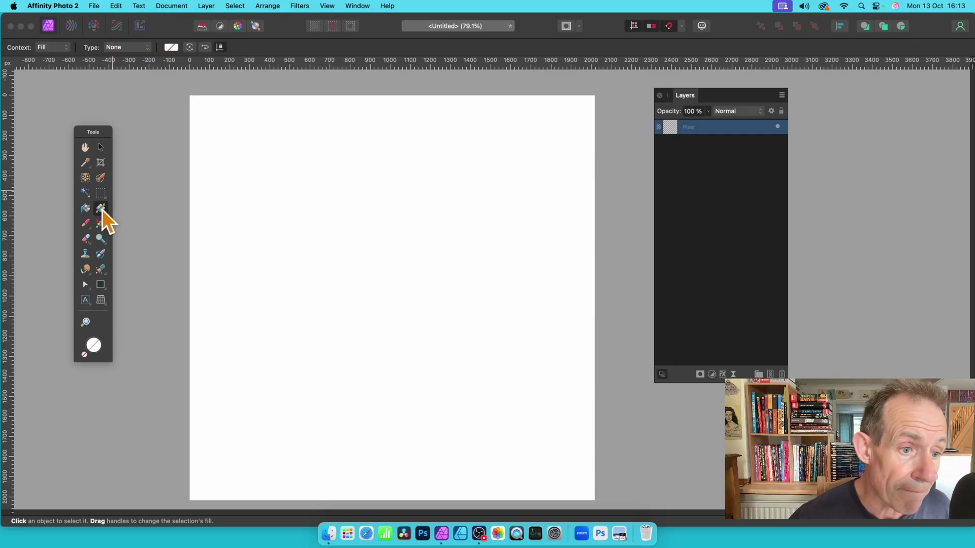
left_click_drag(248, 125, 568, 376)
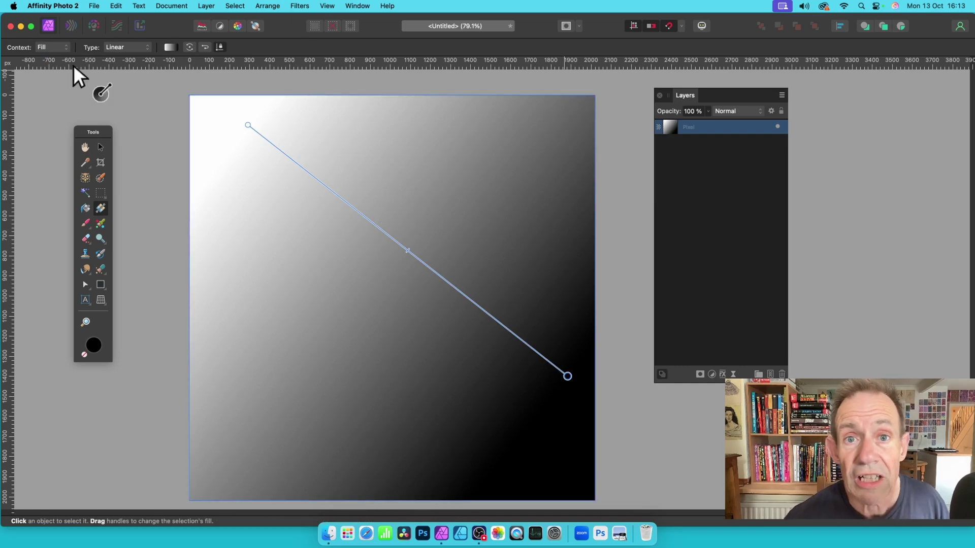
Change the fill type to Bitmap using AdobeStock_560598949.jpeg
left_click(119, 50)
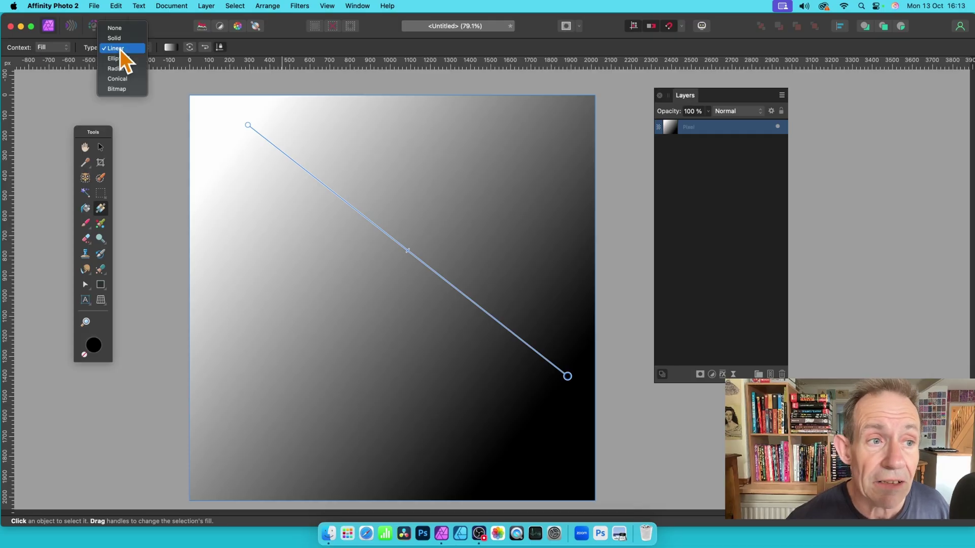
left_click(138, 90)
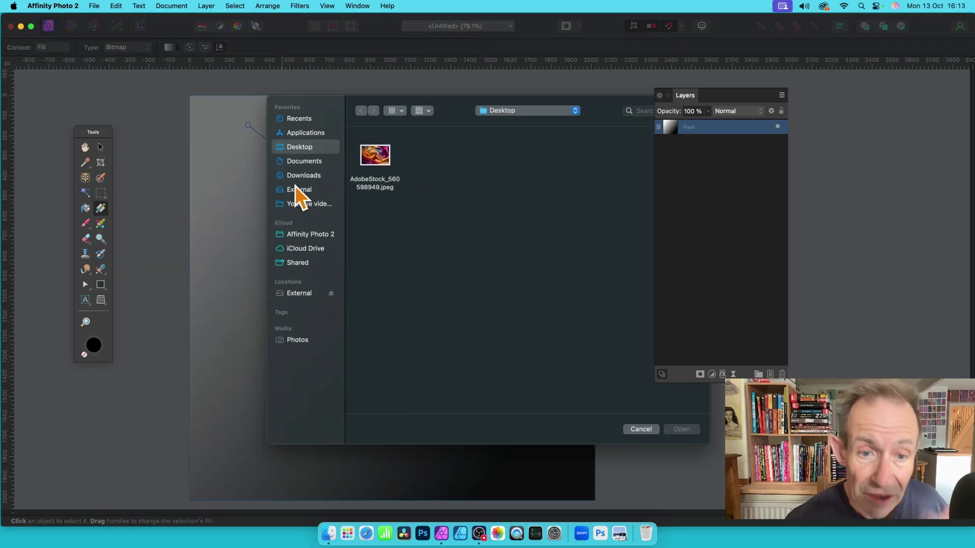
left_click(382, 155)
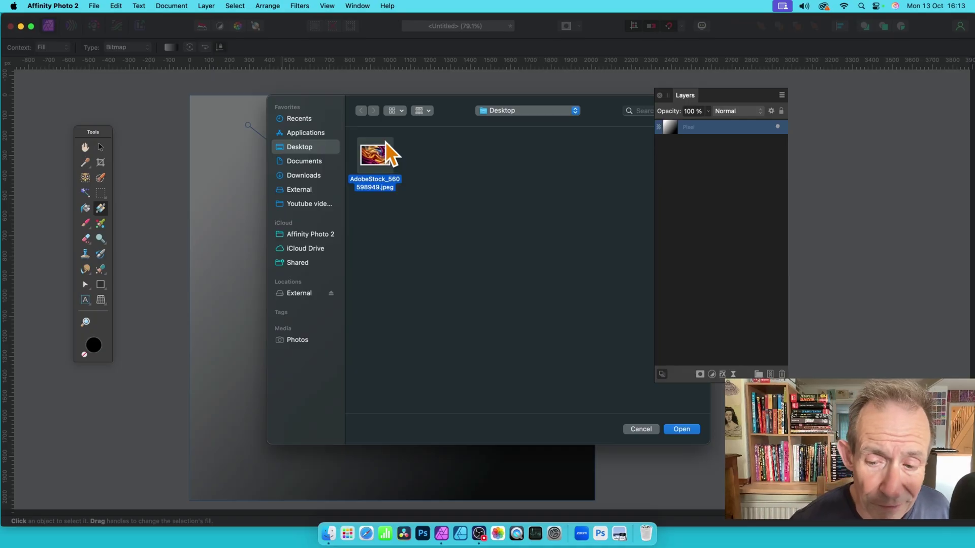
left_click(689, 430)
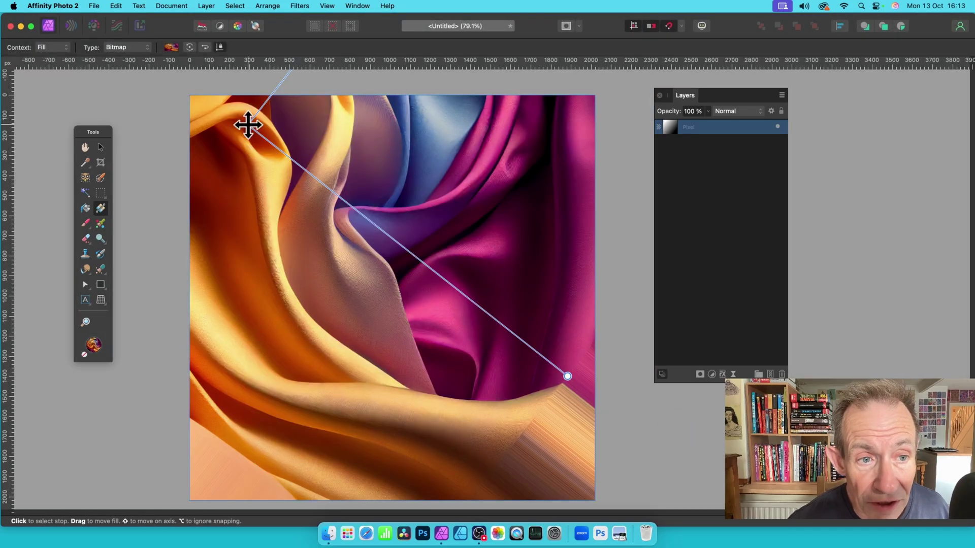
Drag the satin fill's handles to try different placements and scales of the image
left_click_drag(249, 124, 227, 136)
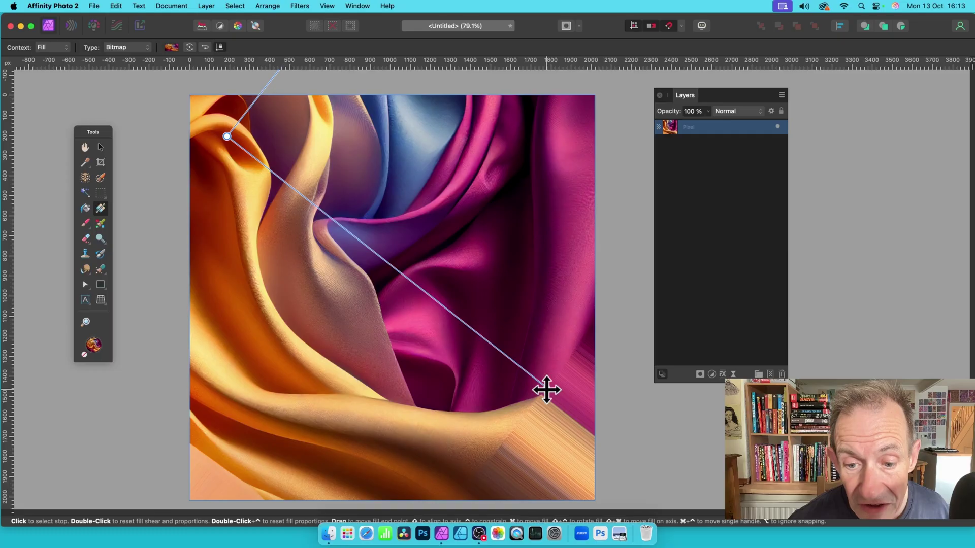
left_click_drag(547, 390, 351, 271)
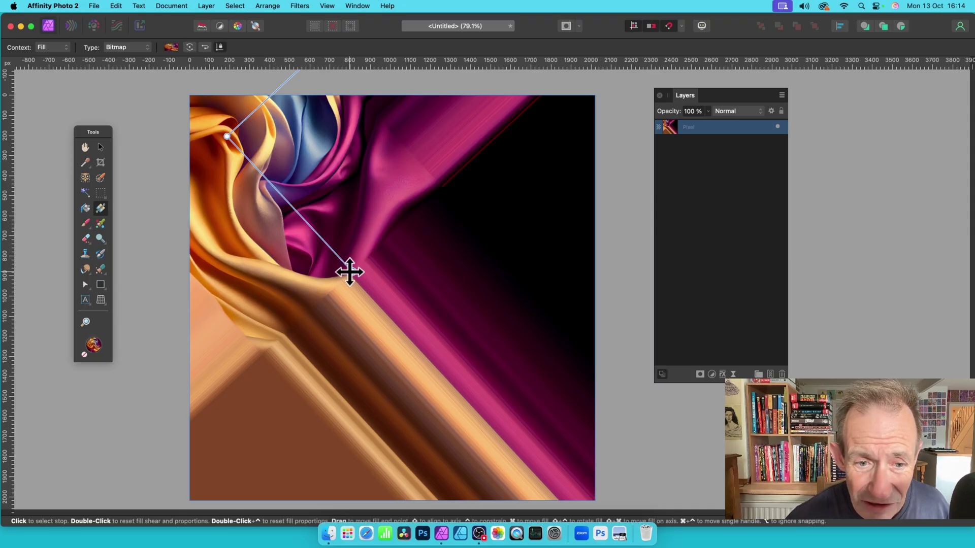
left_click_drag(349, 272, 675, 528)
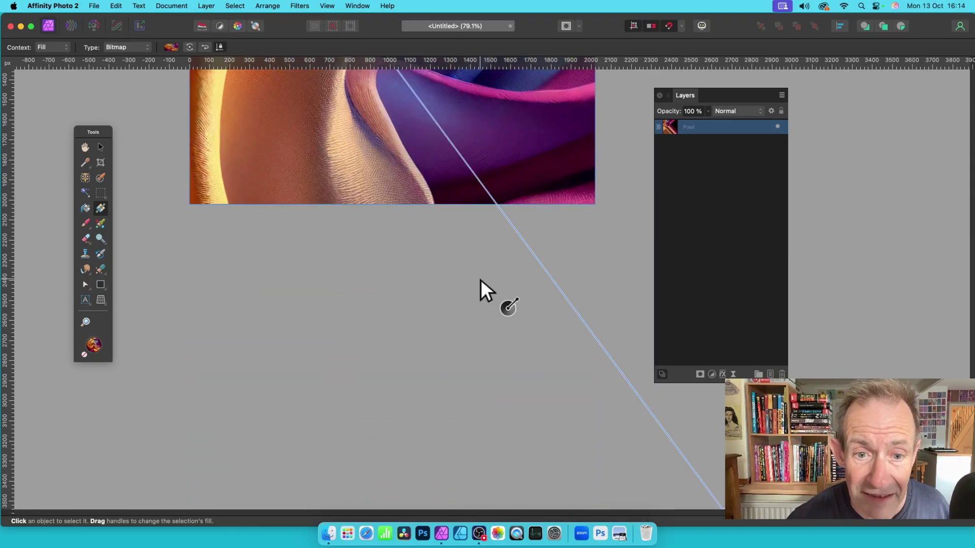
scroll(480, 280, "up", 5)
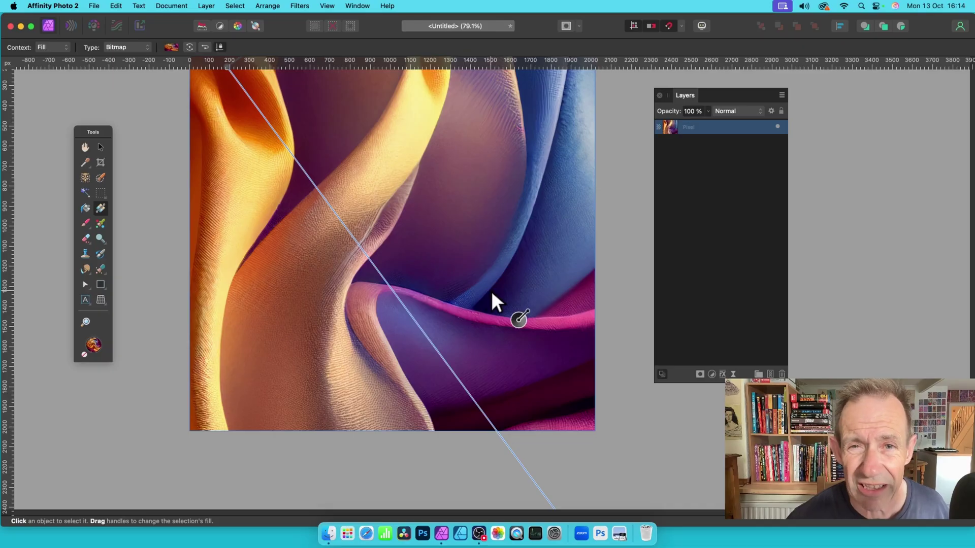
scroll(447, 284, "up", 1)
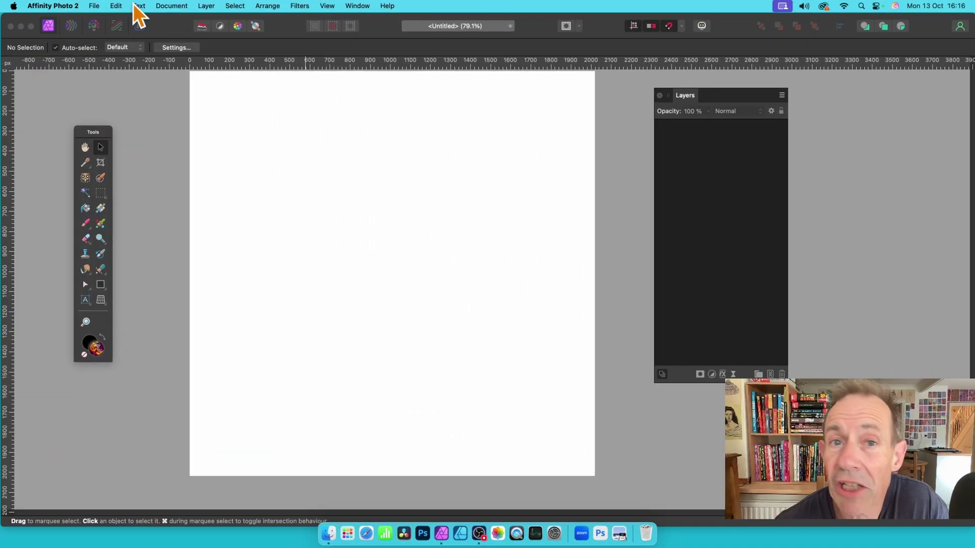
Create a new Fill Layer with a diagonal white-to-black linear gradient spanning the canvas
left_click(205, 5)
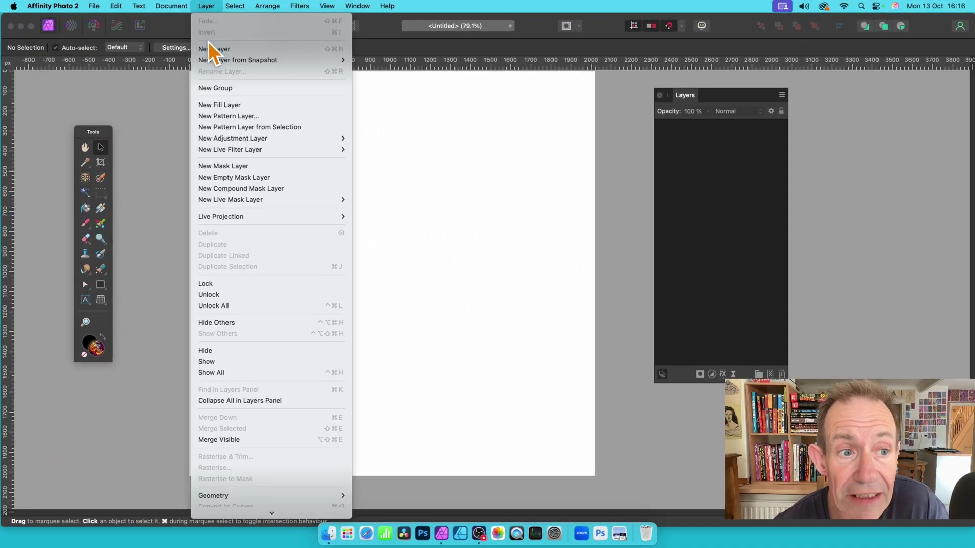
left_click(219, 107)
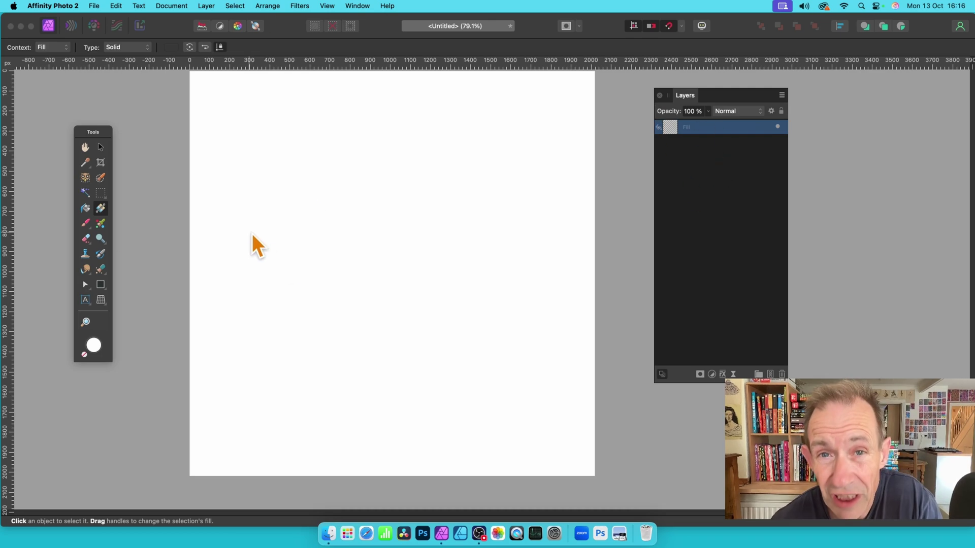
left_click_drag(264, 104, 571, 336)
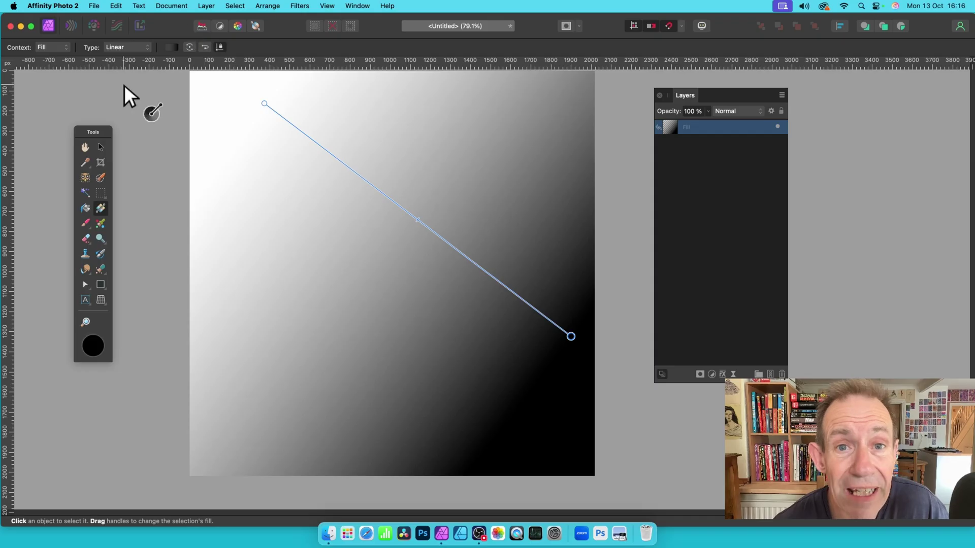
Switch the Fill layer to a Bitmap fill using AdobeStock_560598949.jpeg
left_click(130, 49)
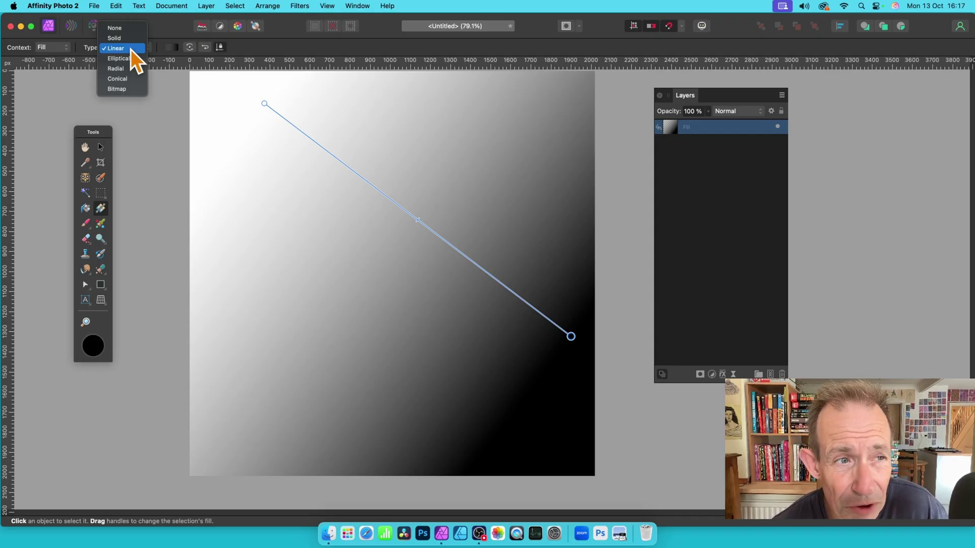
left_click(132, 88)
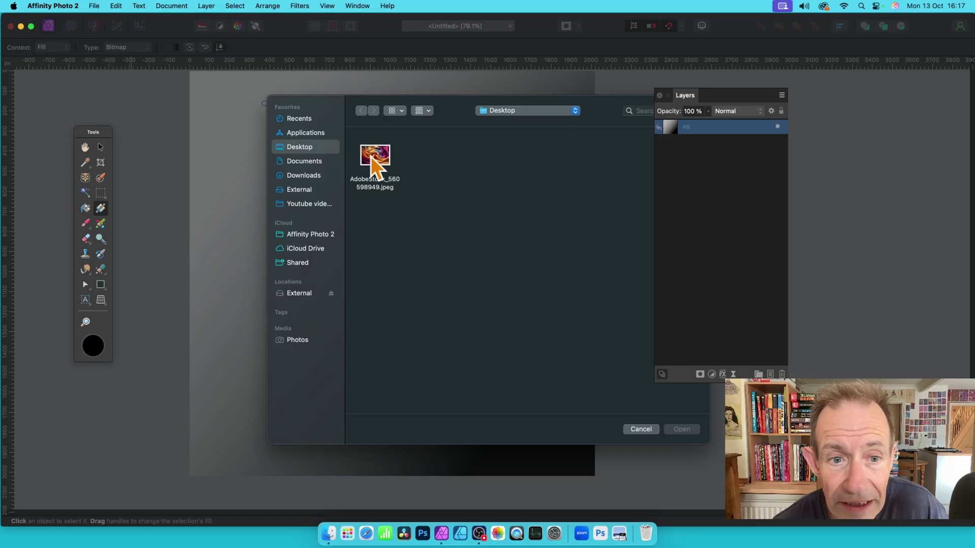
left_click(379, 154)
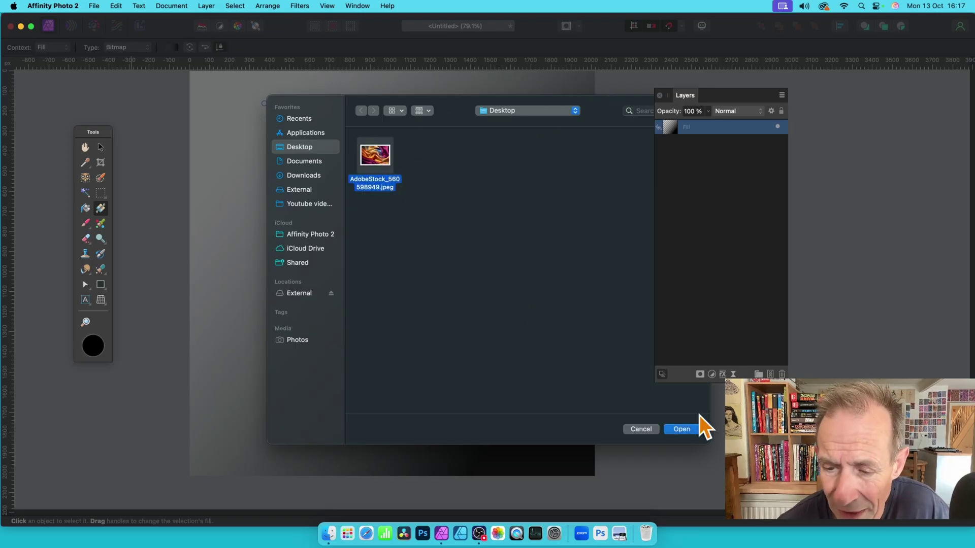
left_click(682, 429)
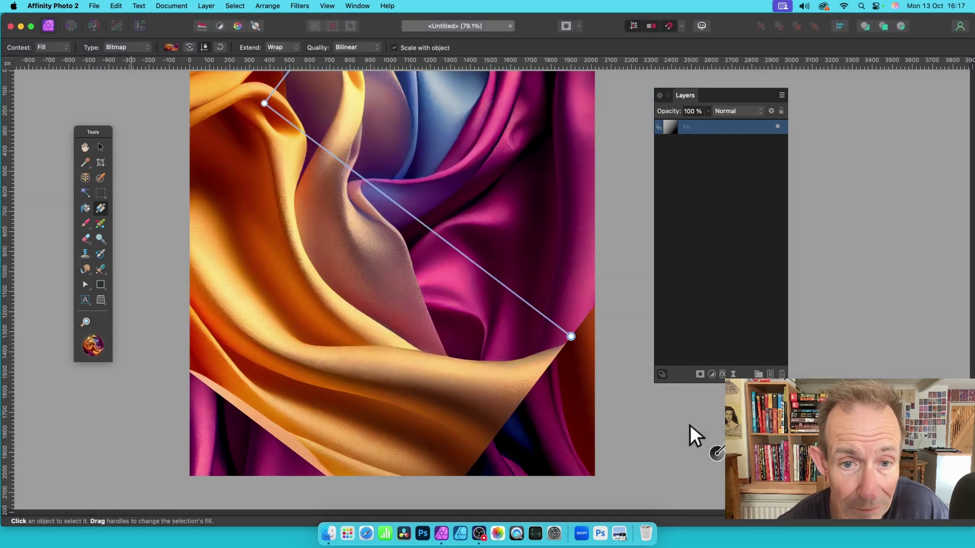
Shorten the satin fill handles so it tiles, set Extend to Mirror, and resize the tiles
left_click_drag(571, 335, 361, 229)
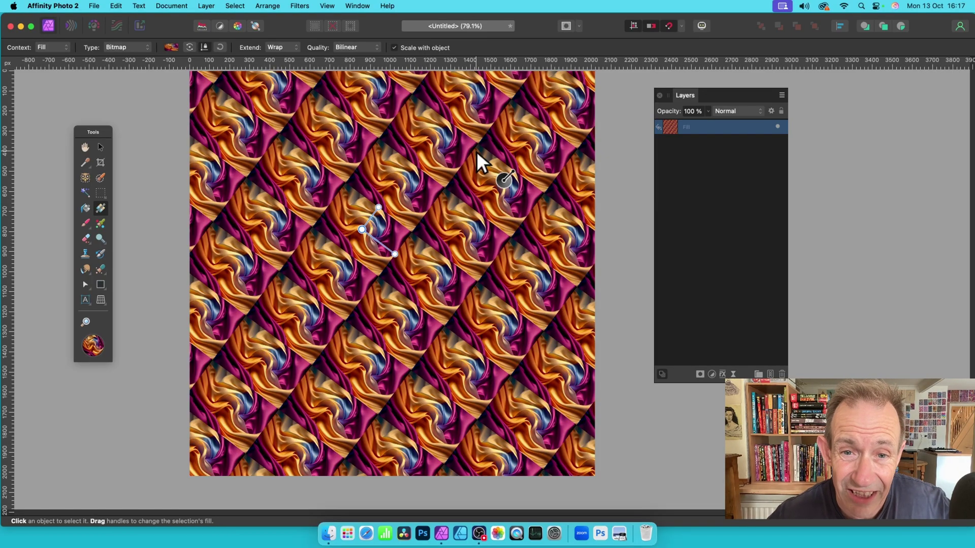
left_click(298, 50)
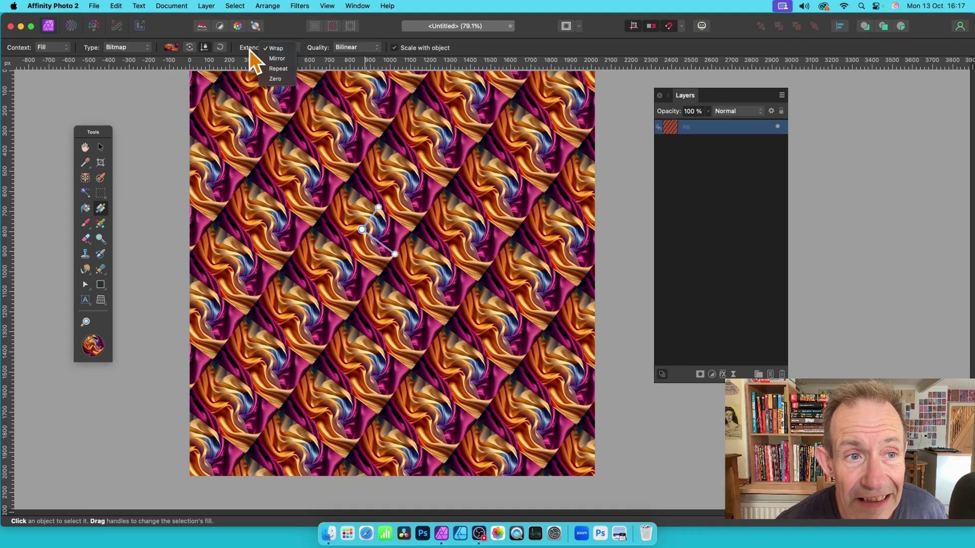
left_click(289, 60)
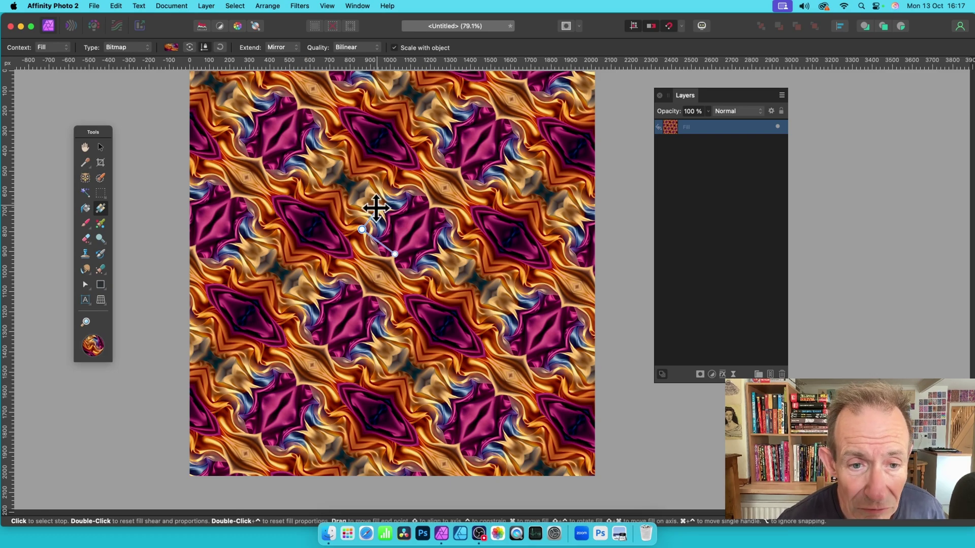
left_click_drag(377, 207, 396, 217)
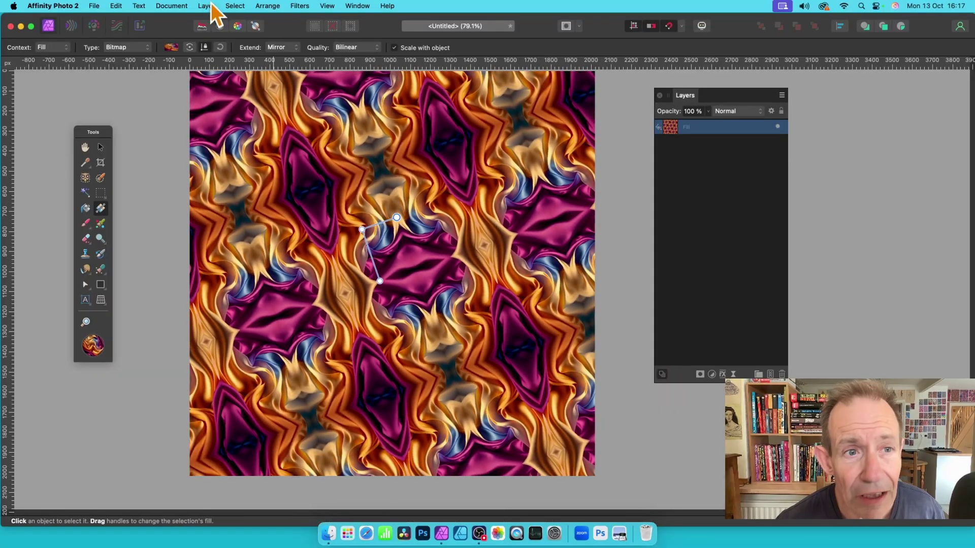
Set the satin fill's Extend mode to Repeat and resize the repeating tiles
left_click(276, 47)
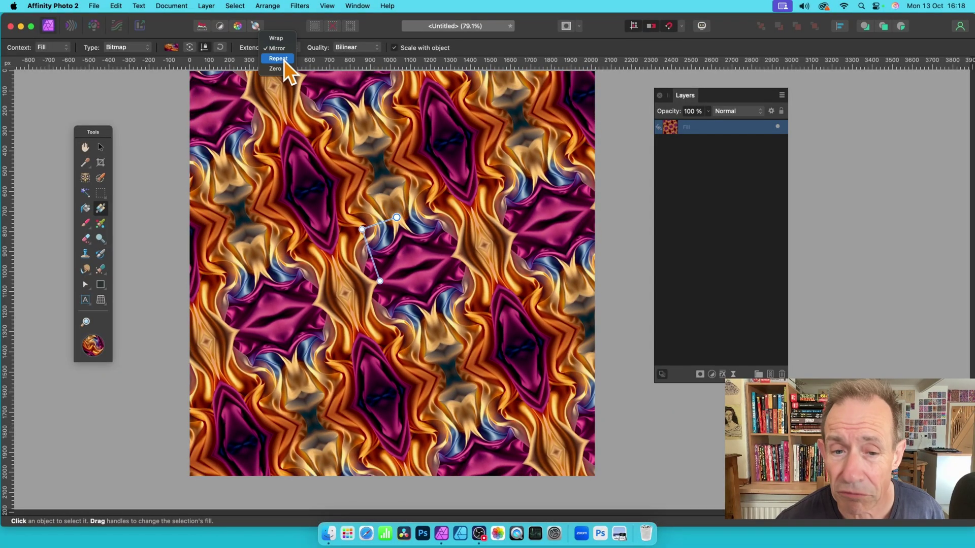
left_click(284, 59)
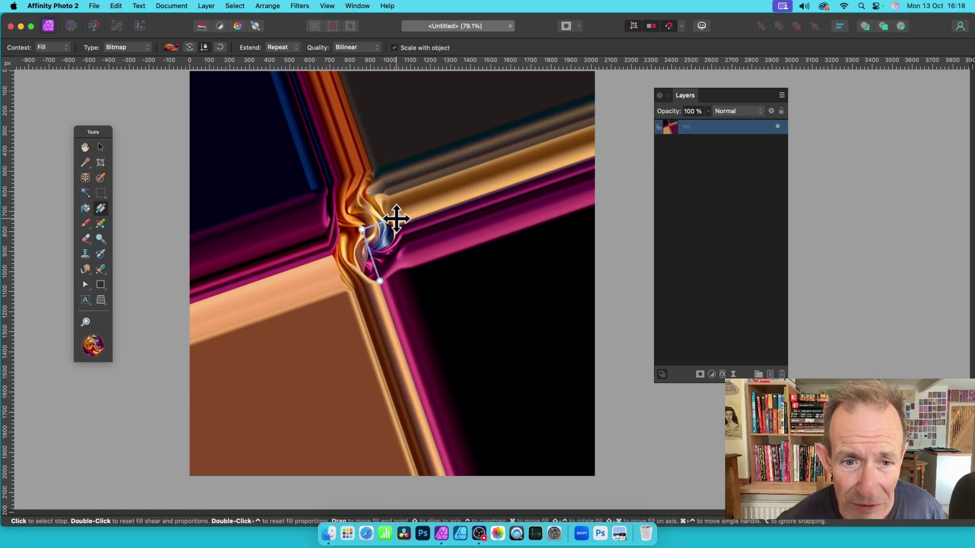
mouse_move(396, 218)
left_mouse_down()
mouse_move(470, 220)
mouse_move(392, 236)
left_mouse_up()
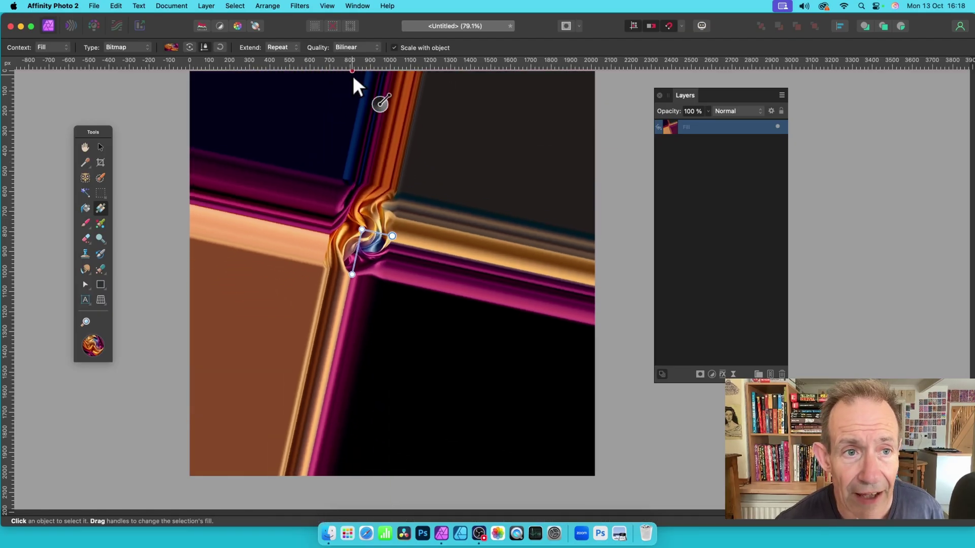
Set Extend to Zero, then enlarge and tilt the single satin image
left_click(279, 47)
left_click(279, 60)
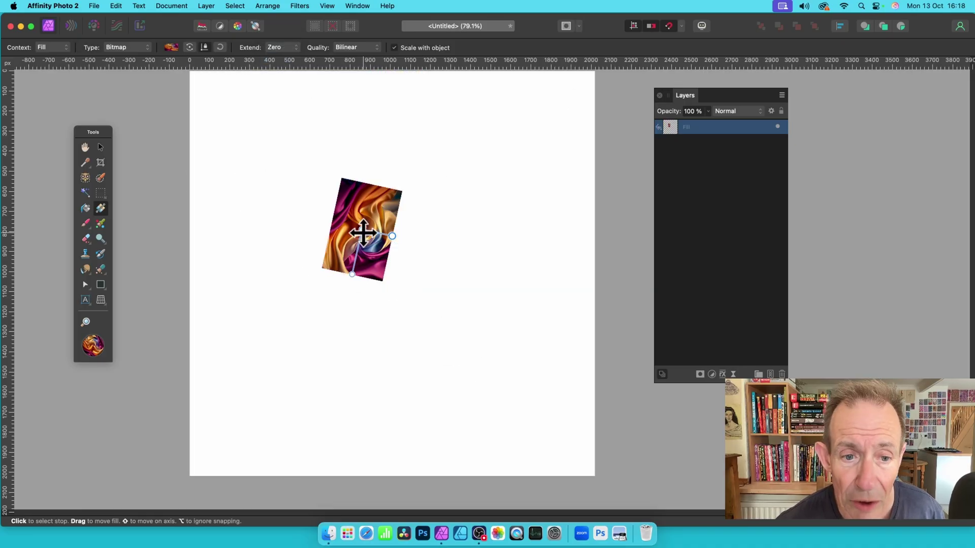
left_click_drag(363, 234, 538, 280)
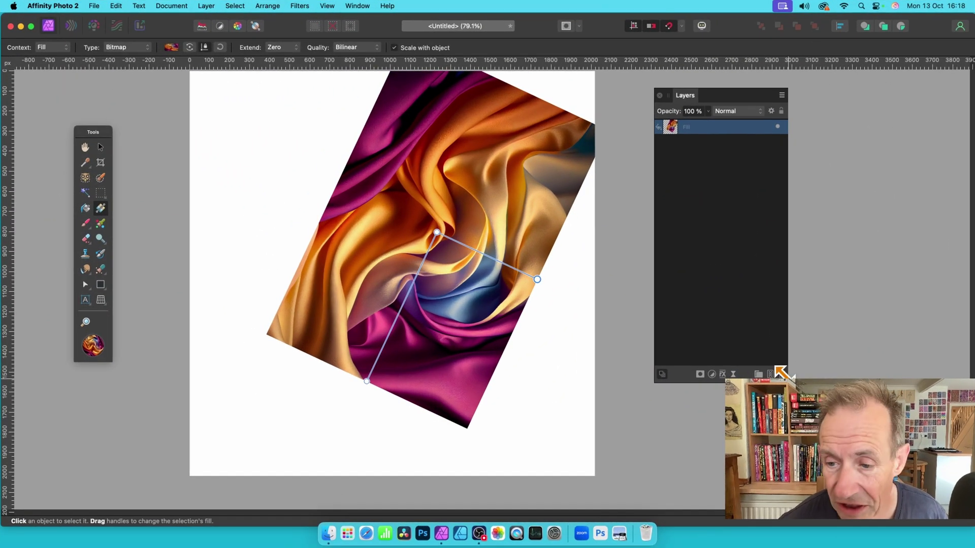
Delete the satin Fill layer and draw a large square rectangle on the canvas
left_click(782, 374)
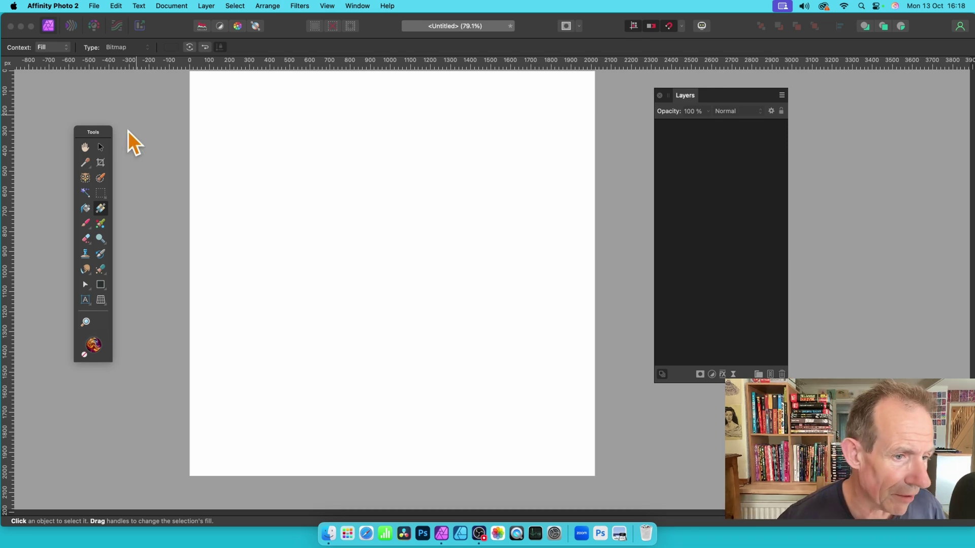
left_click(100, 285)
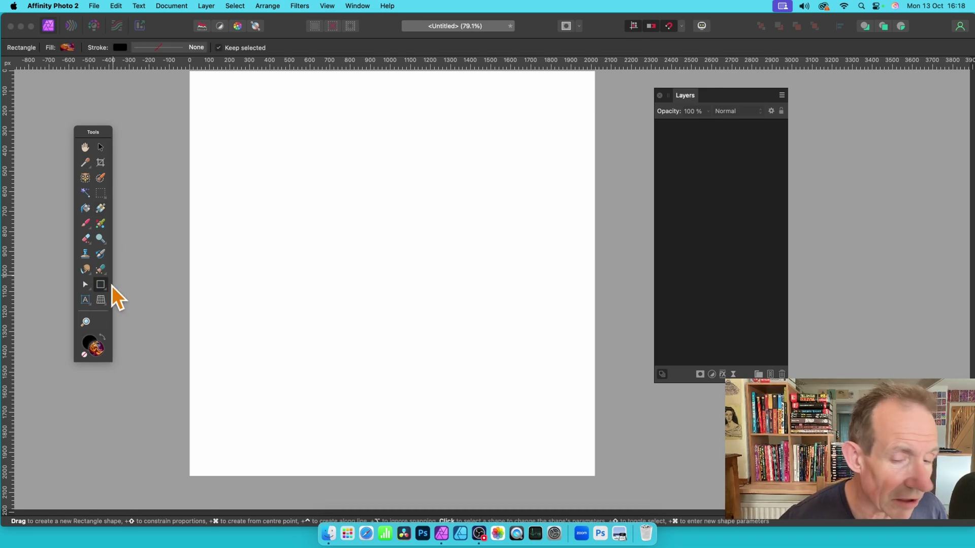
left_click_drag(280, 114, 542, 374)
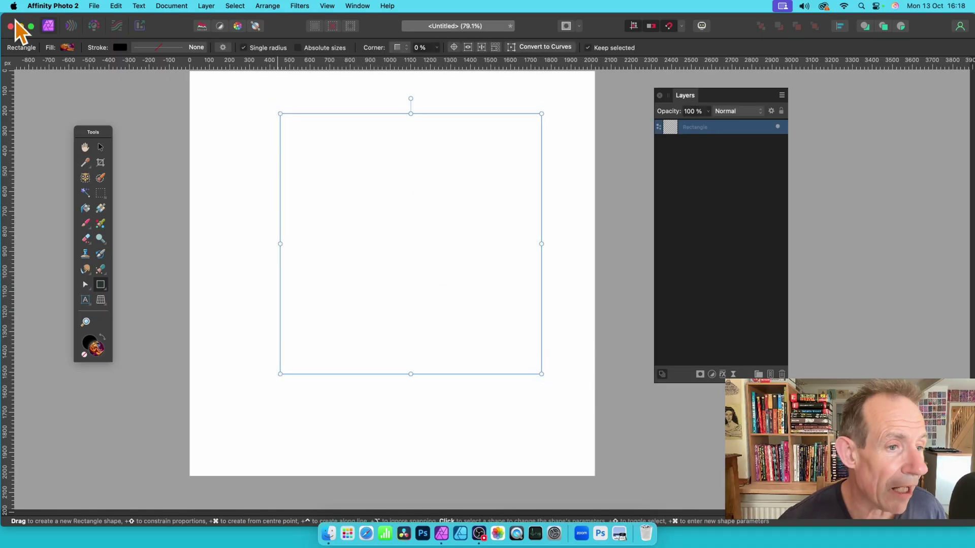
left_click(101, 147)
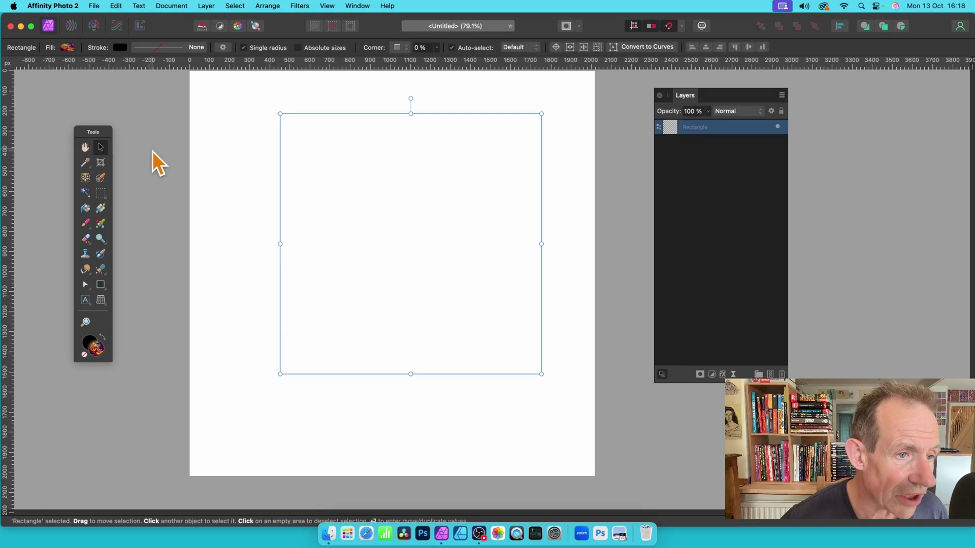
Open the rectangle's Fill popup and view its Gradient settings
left_click(67, 48)
left_click(148, 60)
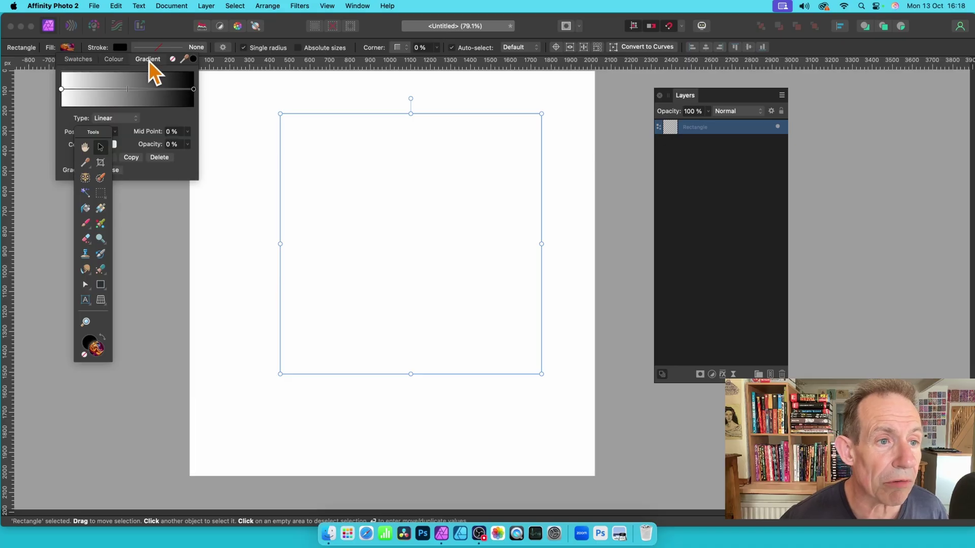
left_click(116, 60)
Drag a fill across the rectangle with the Fill Tool
left_click(153, 60)
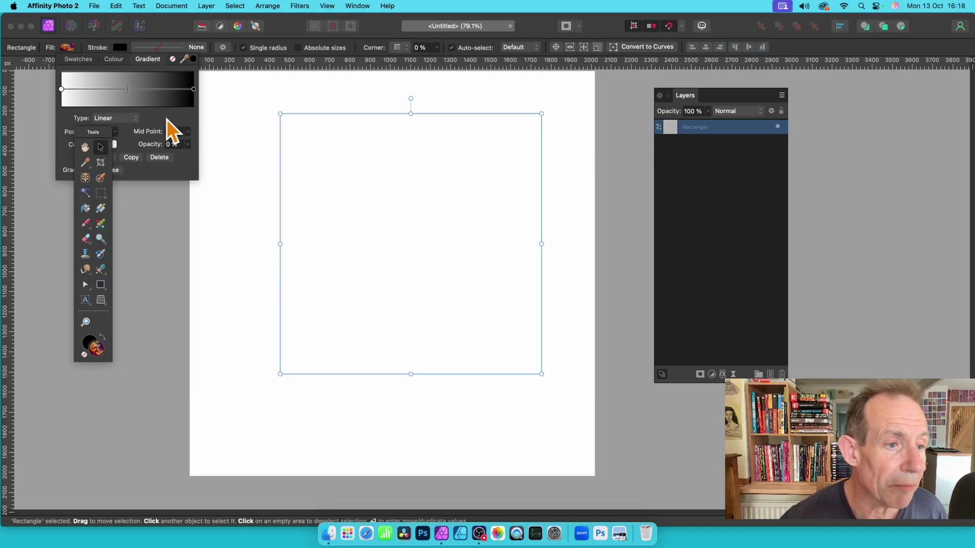
left_click(101, 208)
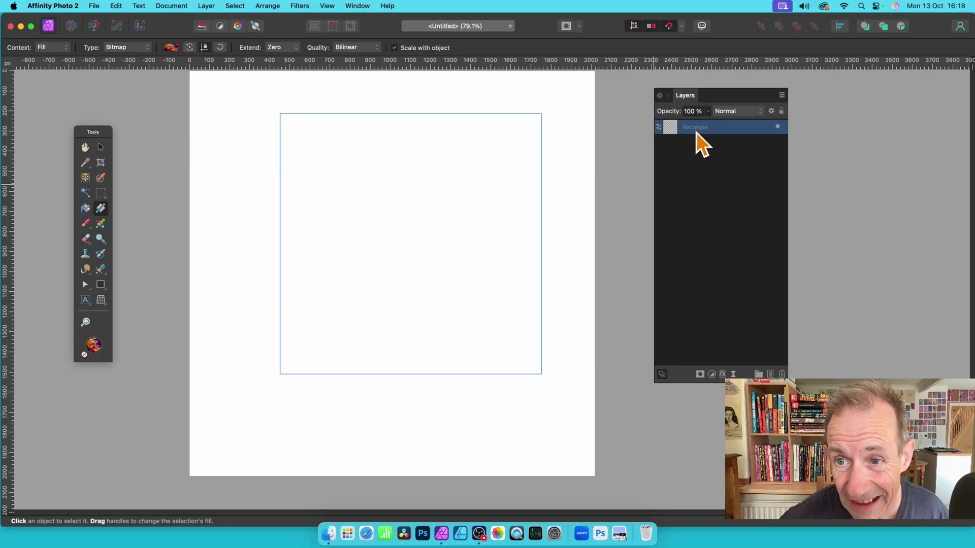
left_click_drag(325, 138, 583, 344)
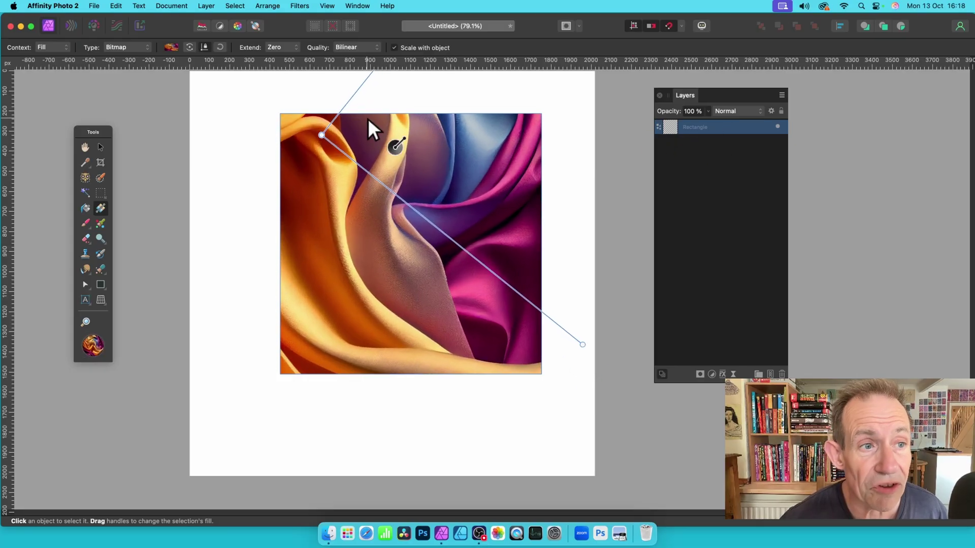
Change the fill type to Linear and move the gradient's start point inside the rectangle
left_click(145, 48)
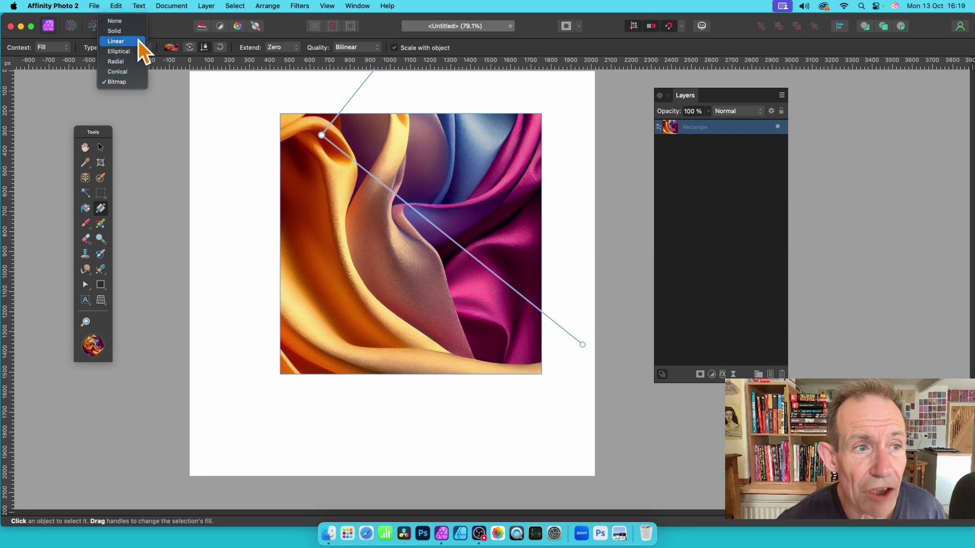
left_click(138, 40)
left_click_drag(322, 135, 377, 173)
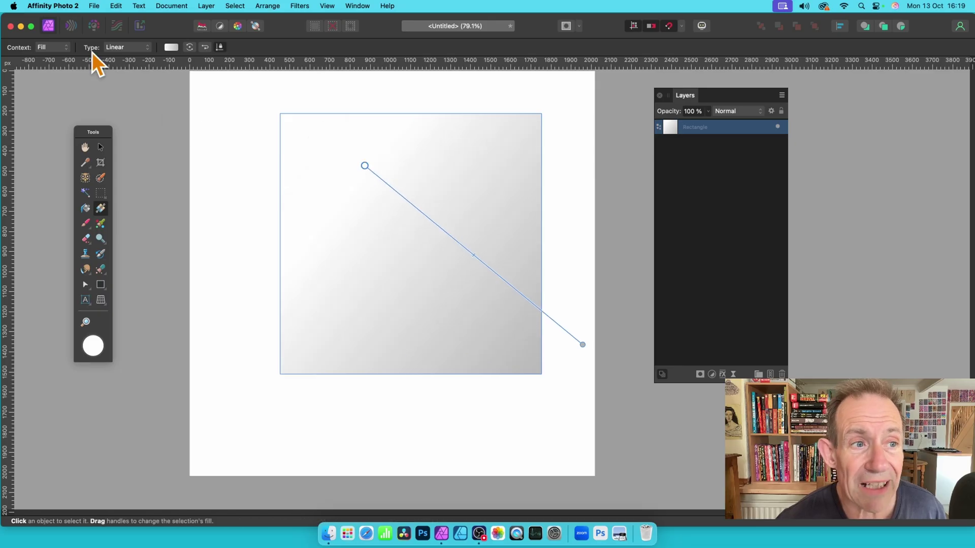
Fill the rectangle with AdobeStock_560598949.jpeg as a Bitmap fill and centre the image
left_click(130, 48)
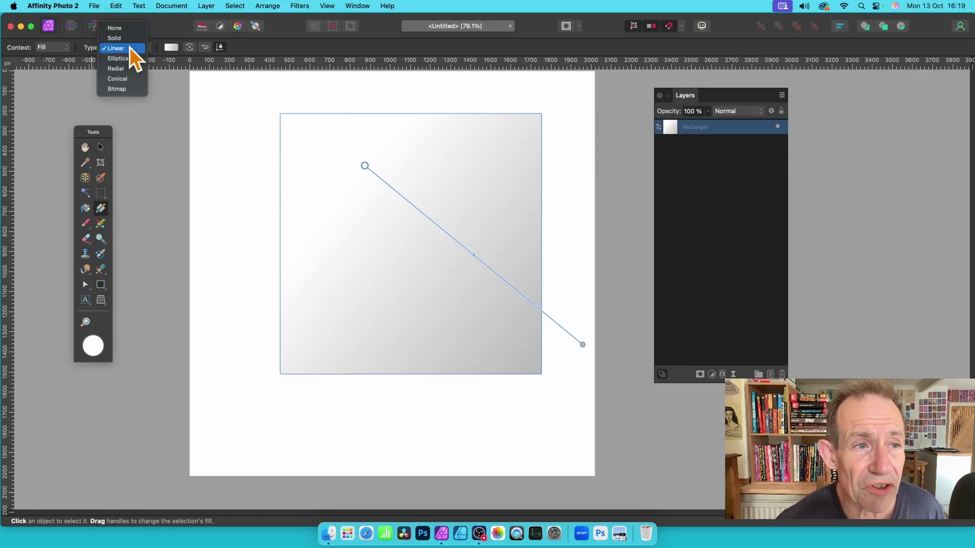
left_click(125, 93)
left_click(383, 152)
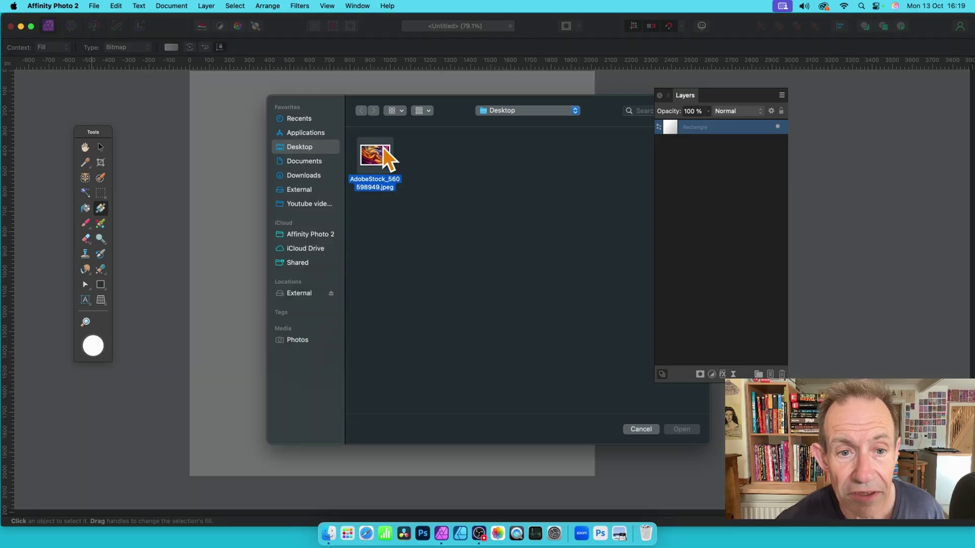
left_click(681, 429)
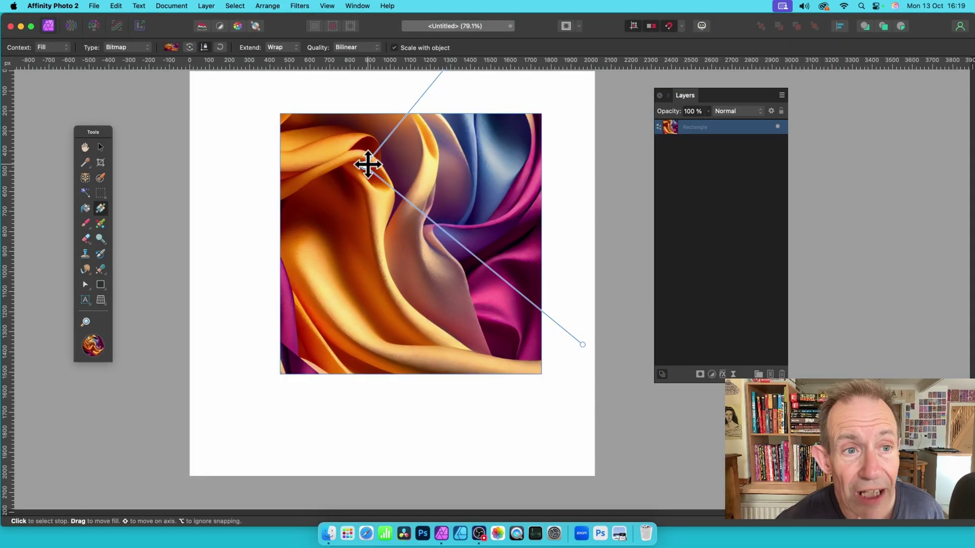
left_click_drag(365, 166, 457, 251)
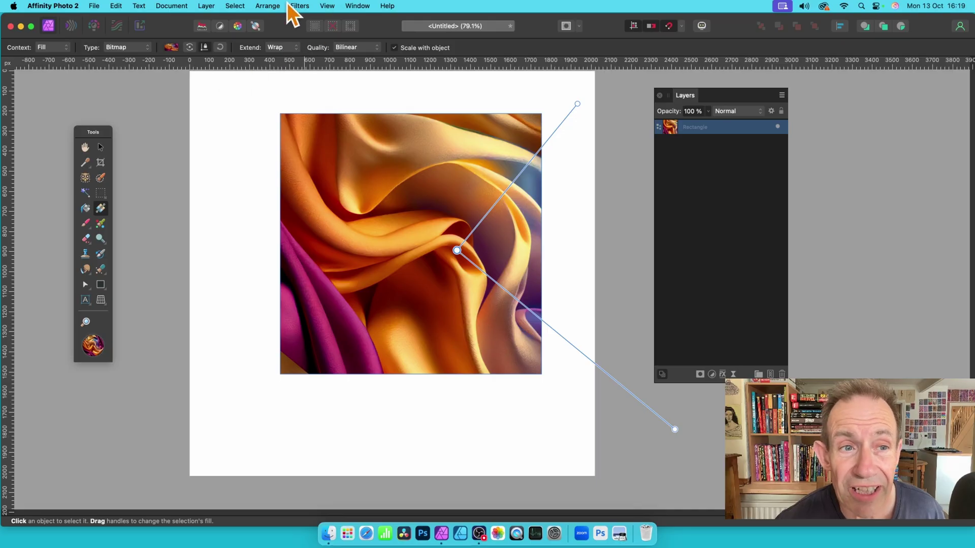
Set Extend to Mirror and shrink the satin image into a dense, shifted tiled pattern
left_click(281, 48)
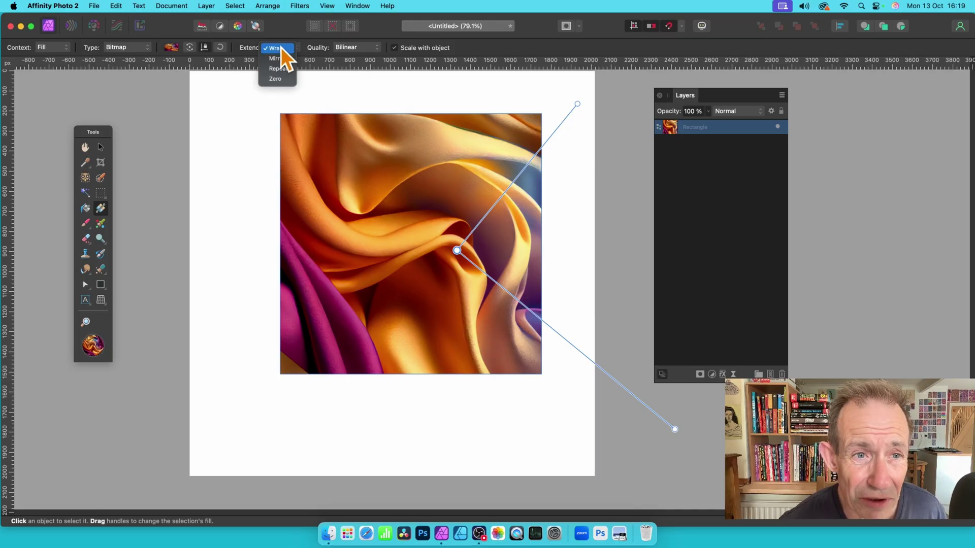
left_click(279, 60)
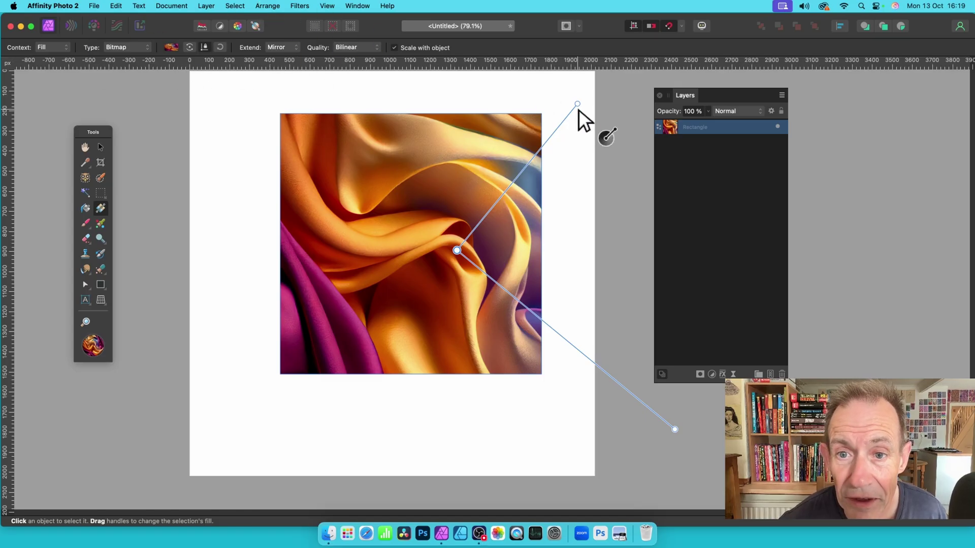
left_click_drag(578, 102, 468, 244)
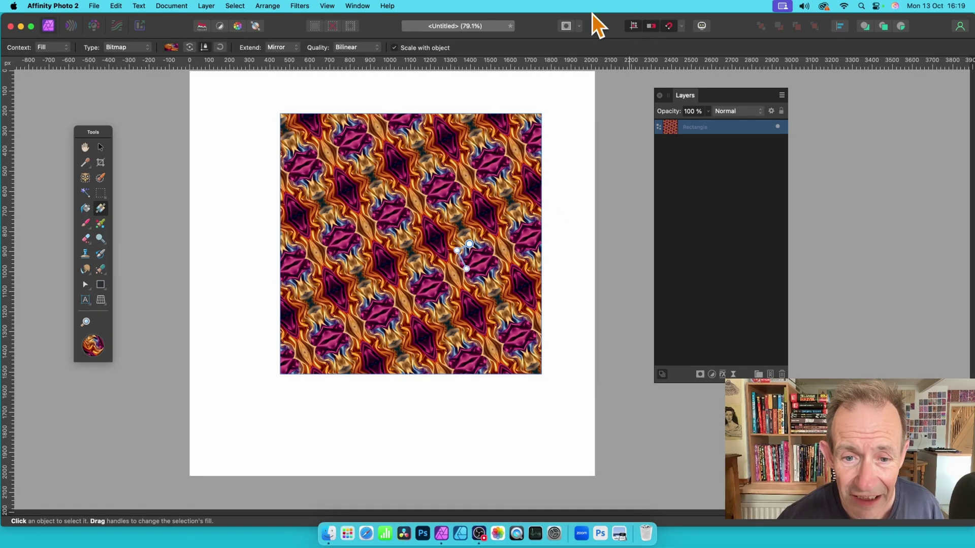
left_click_drag(457, 251, 430, 269)
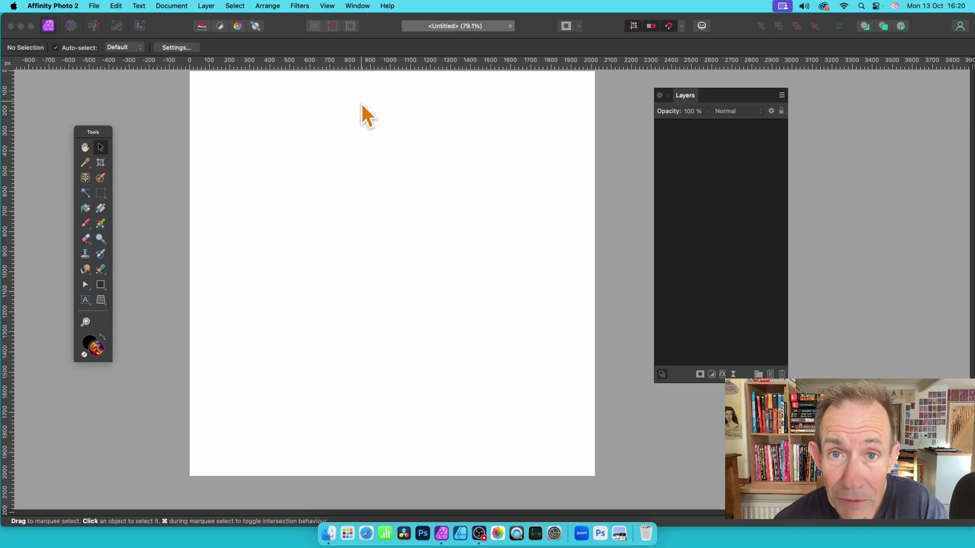
Add a new Bitmap fill layer that uses the satin fabric photo
left_click(213, 5)
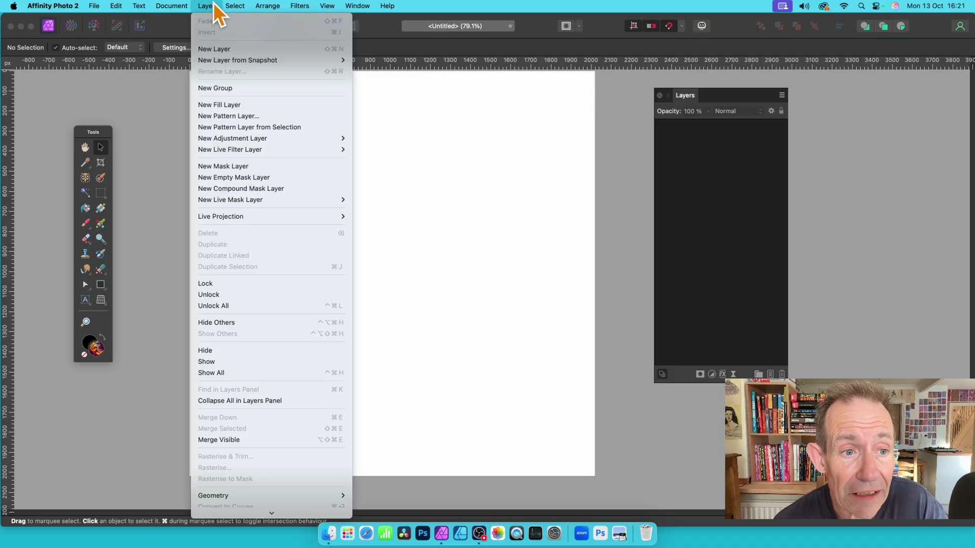
left_click(231, 106)
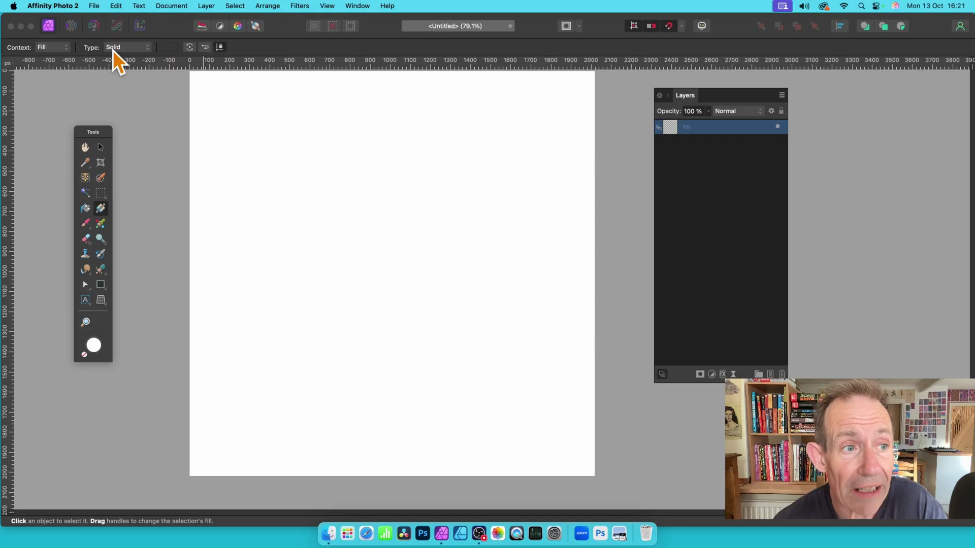
left_click(118, 47)
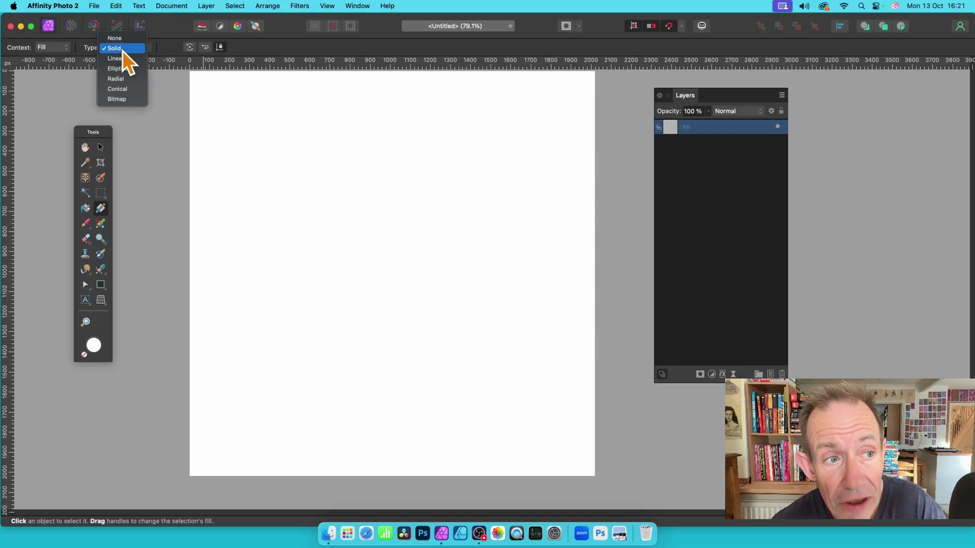
left_click(127, 102)
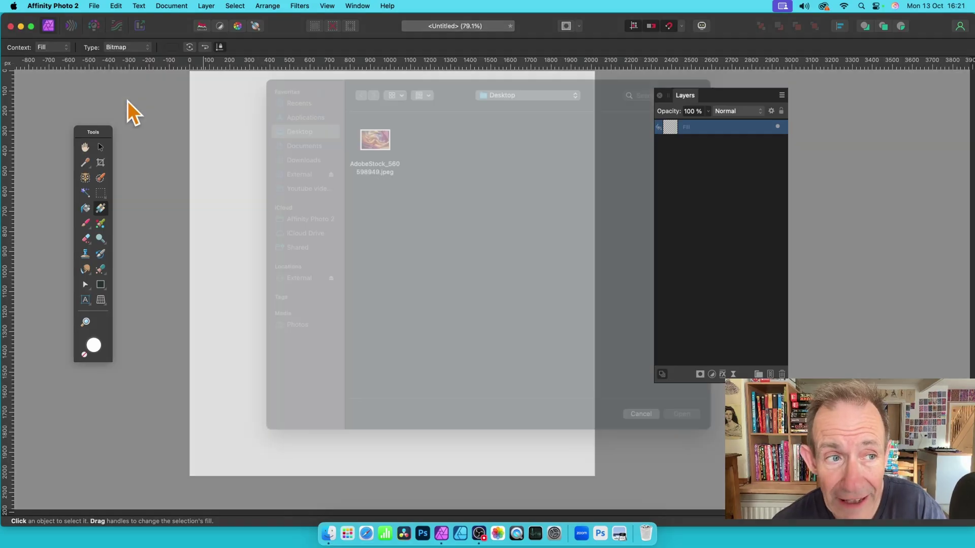
left_click(380, 158)
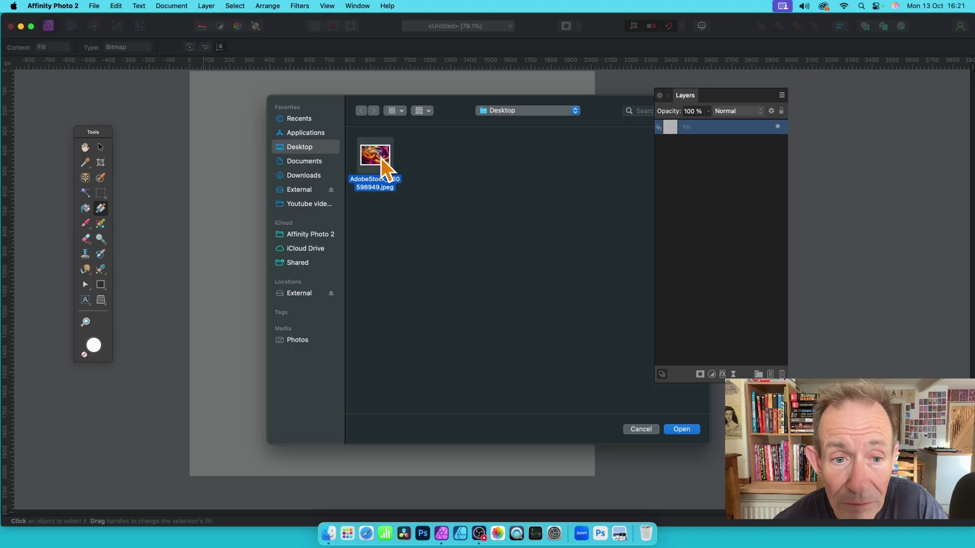
left_click(681, 429)
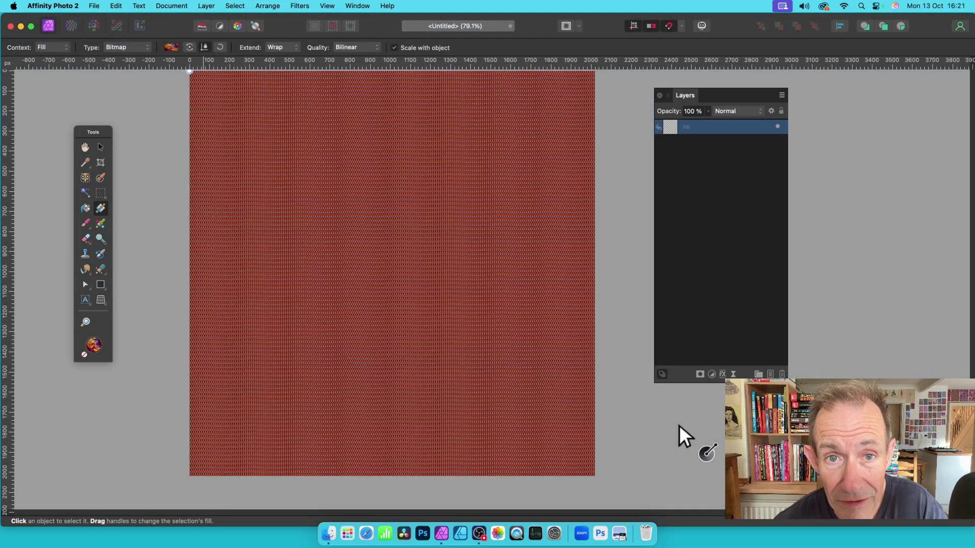
Enlarge and rotate the satin fill, then shift it toward the lower left
left_click_drag(480, 267, 497, 172)
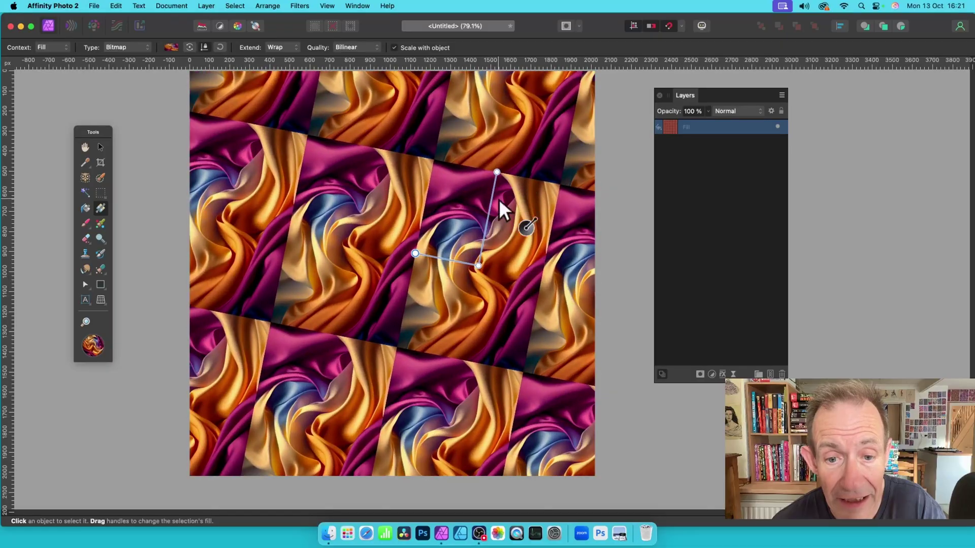
left_click_drag(477, 267, 386, 307)
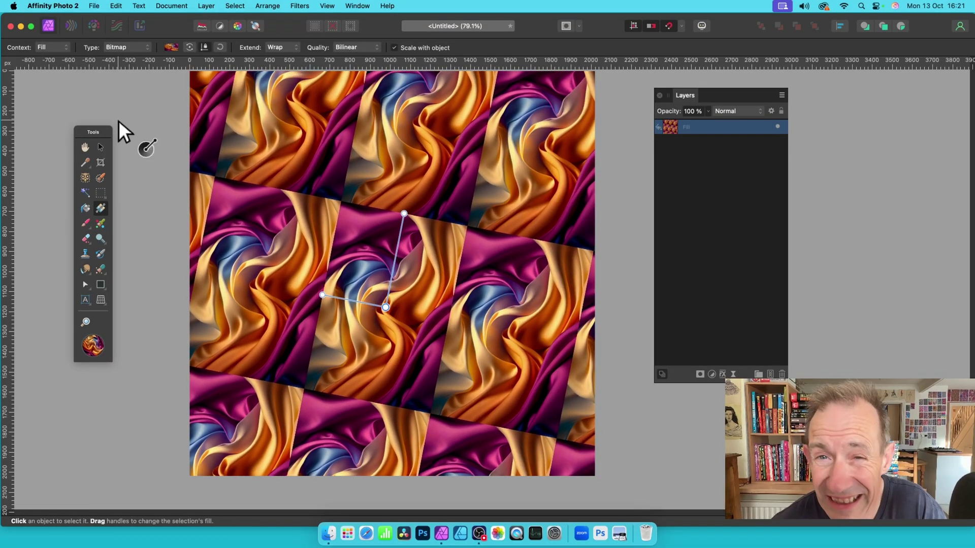
left_click(282, 47)
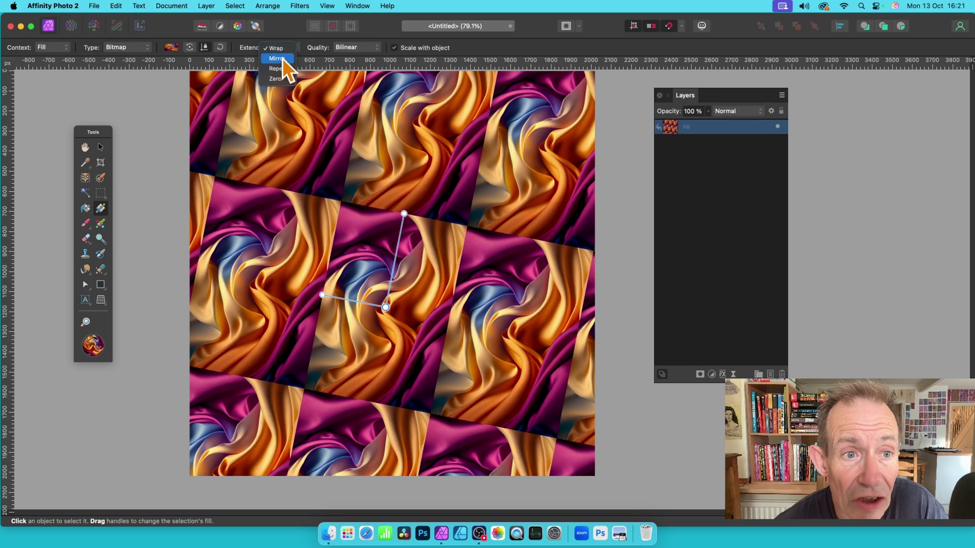
Set the satin fill's Extend option to Mirror
left_click(282, 59)
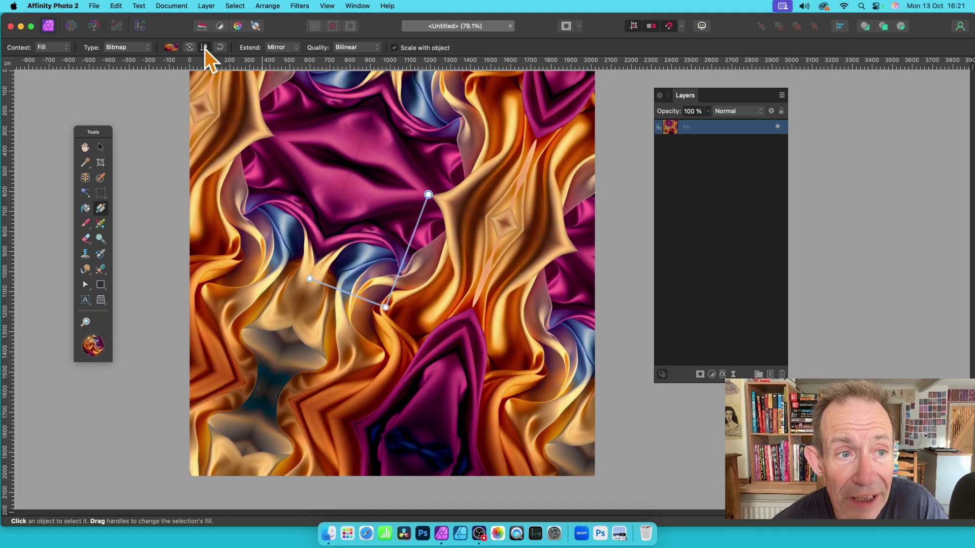
Lock the fill's aspect ratio and scale the satin bitmap down into a small repeating pattern
left_click(204, 47)
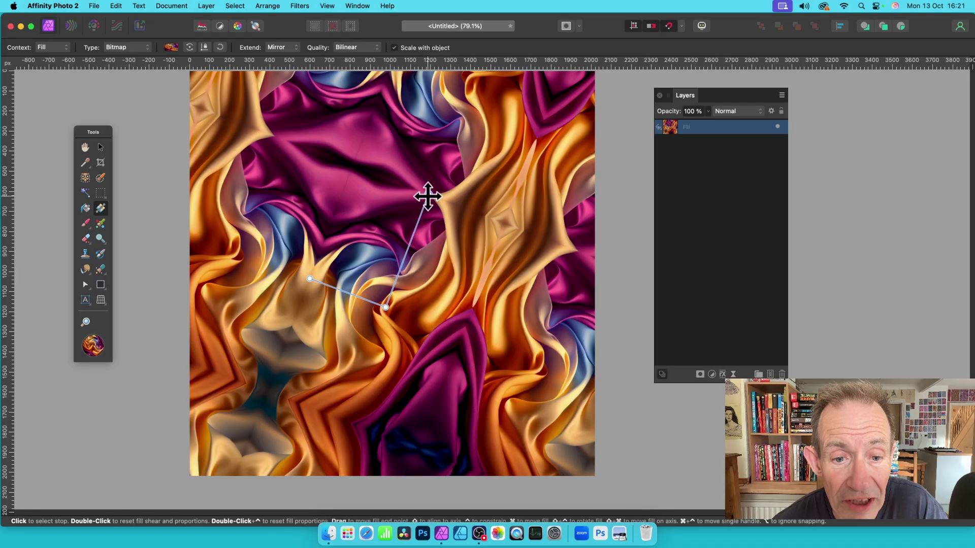
left_click_drag(428, 197, 383, 291)
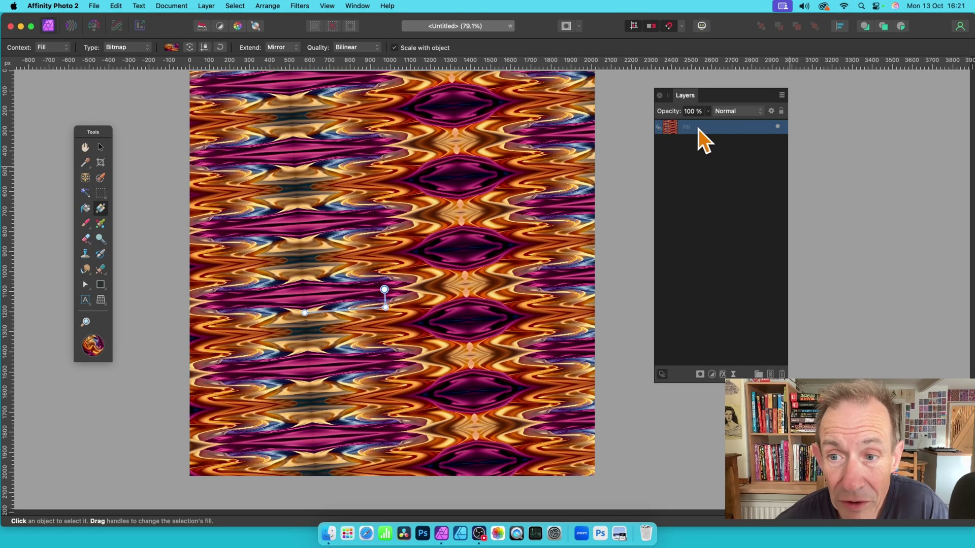
Duplicate the satin fill layer and scale the copy's bitmap up into large folds
left_click(208, 4)
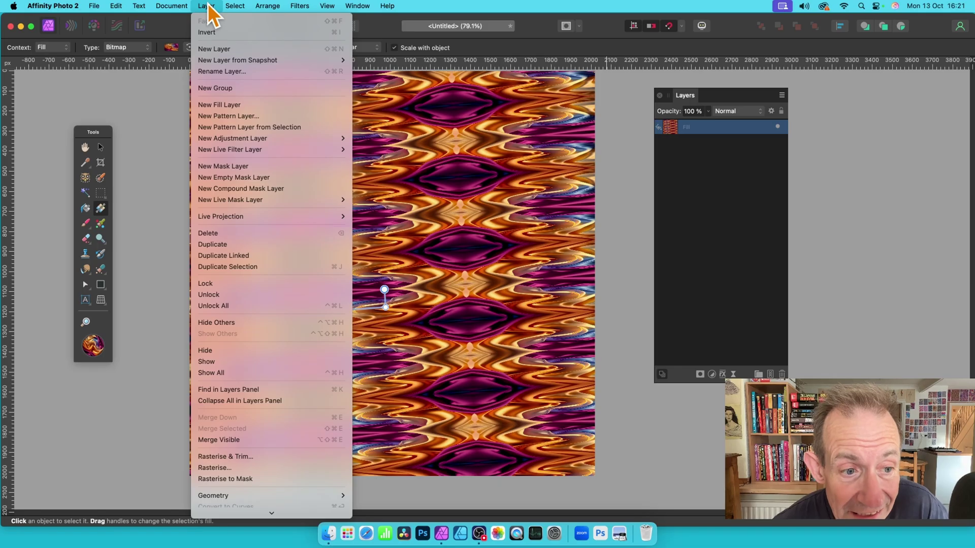
left_click(215, 246)
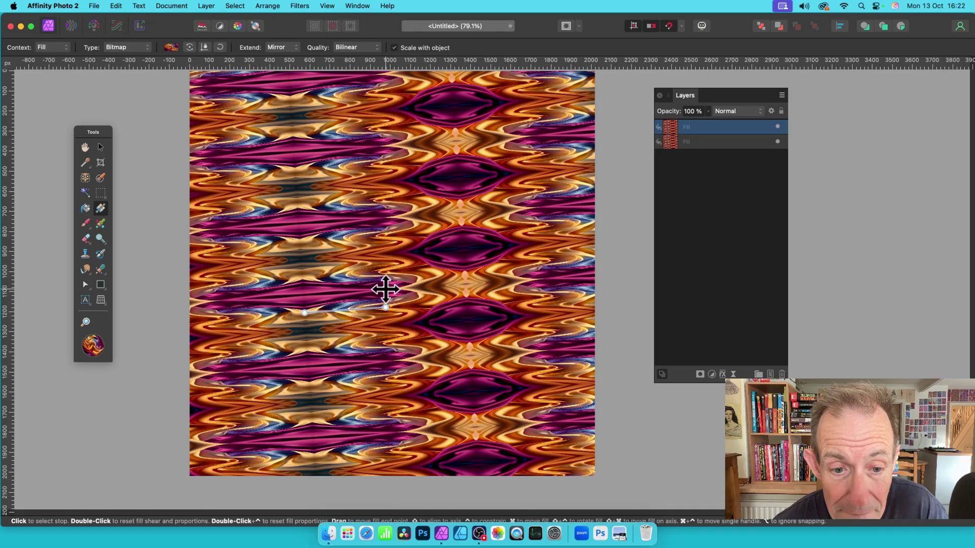
left_click_drag(384, 289, 508, 208)
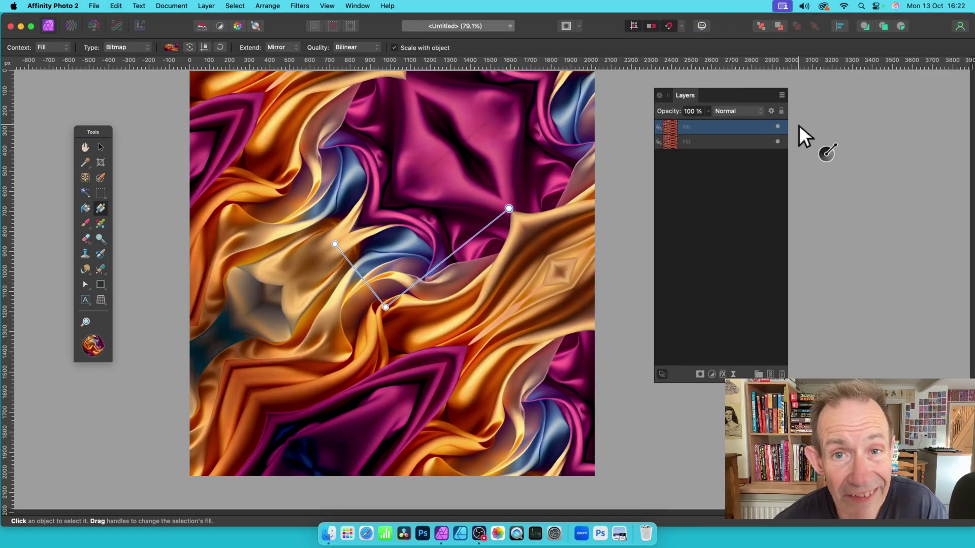
Set the top fill layer to Overlay and rotate and rescale its satin pattern, keeping Mirror
left_click(739, 111)
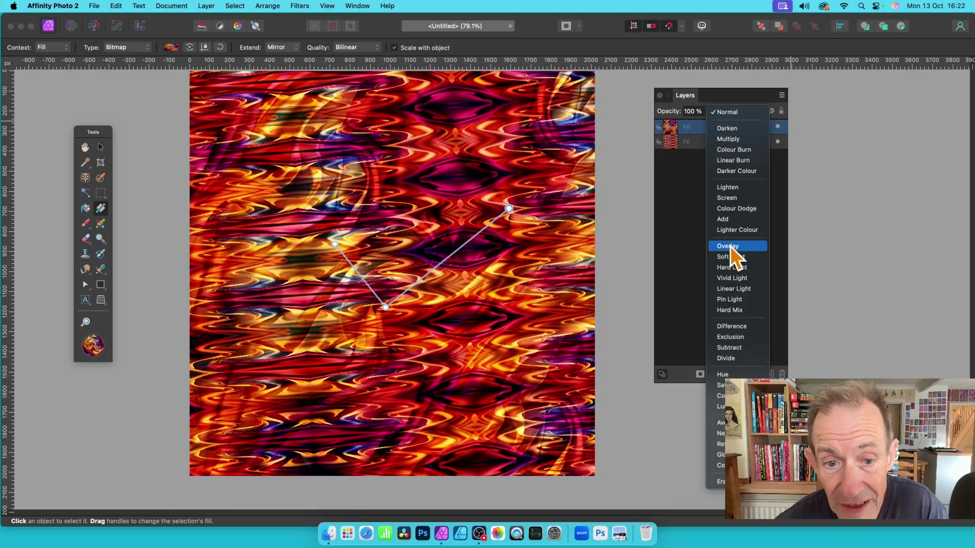
left_click(730, 246)
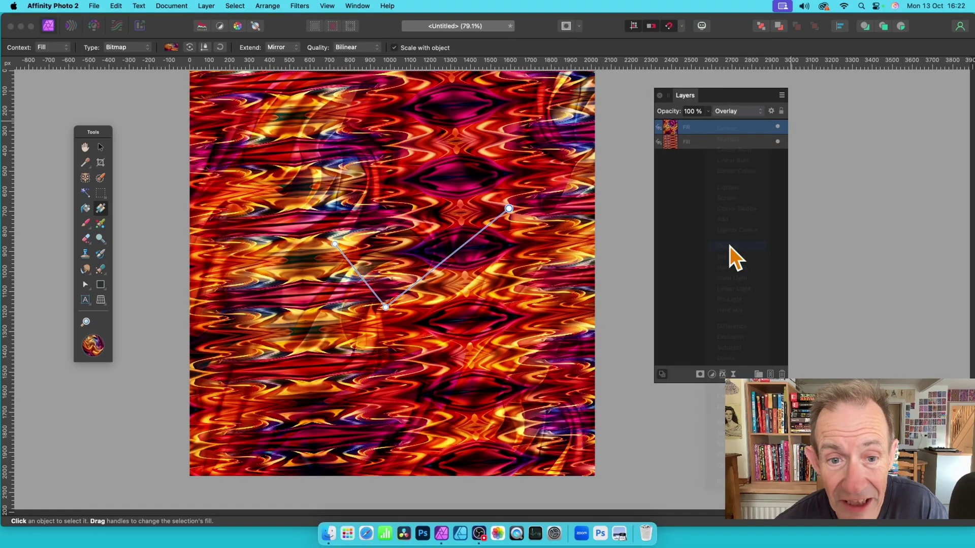
left_click_drag(508, 208, 413, 190)
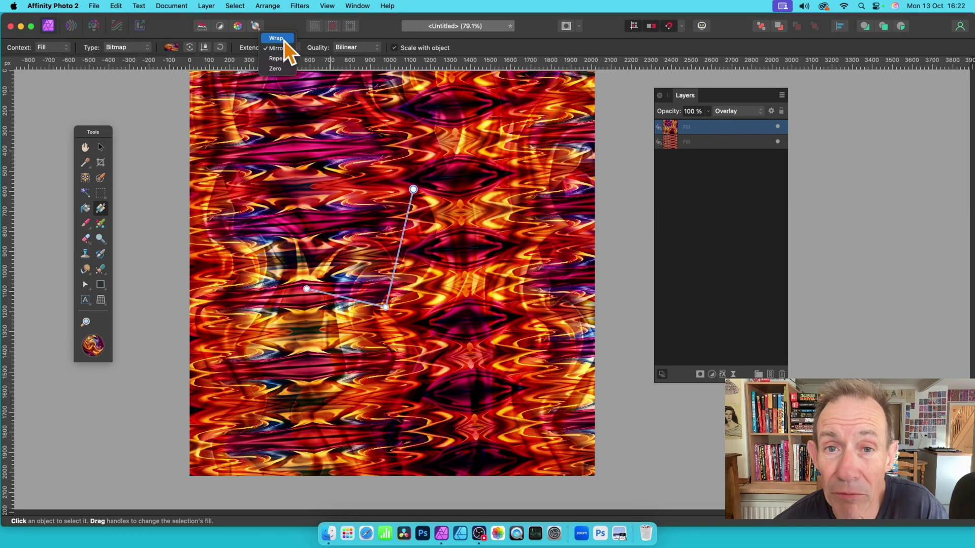
left_click(558, 112)
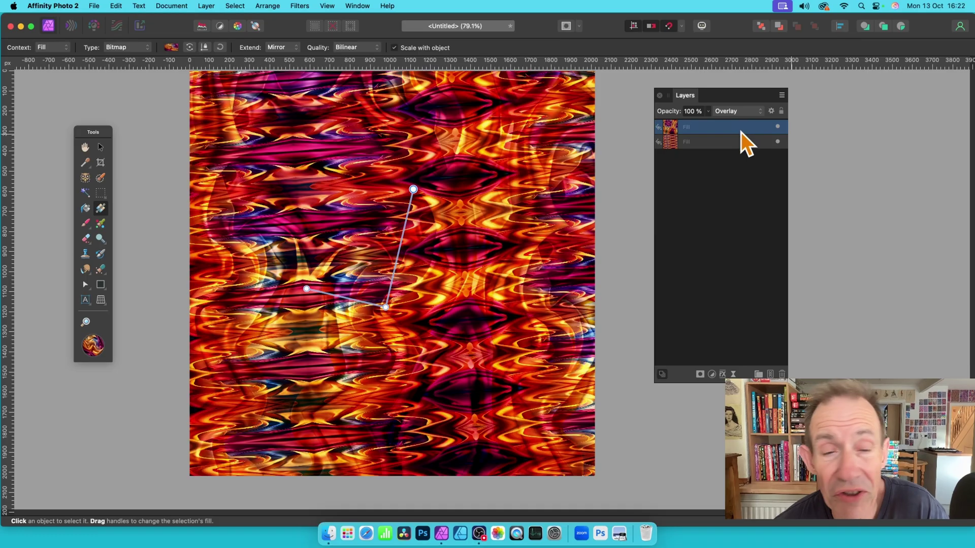
left_click(206, 6)
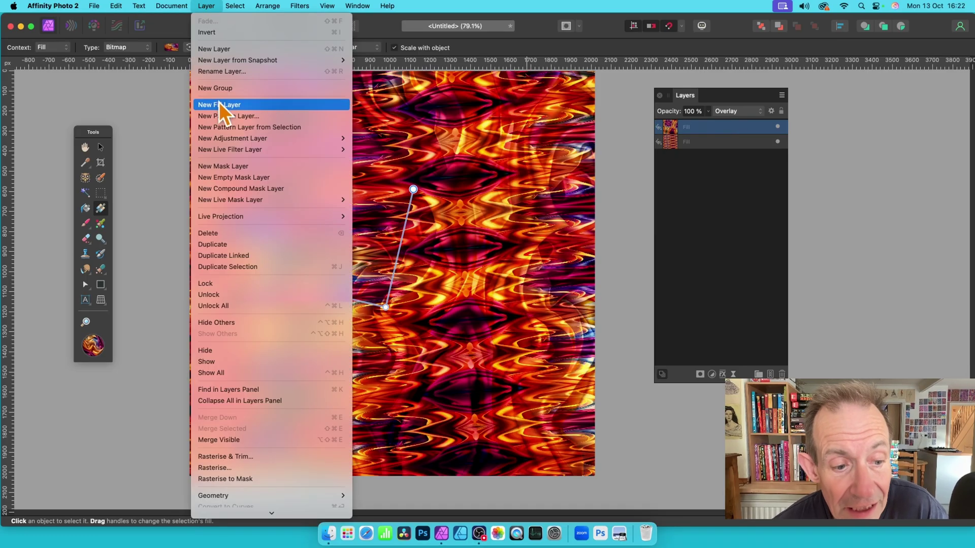
left_click(535, 413)
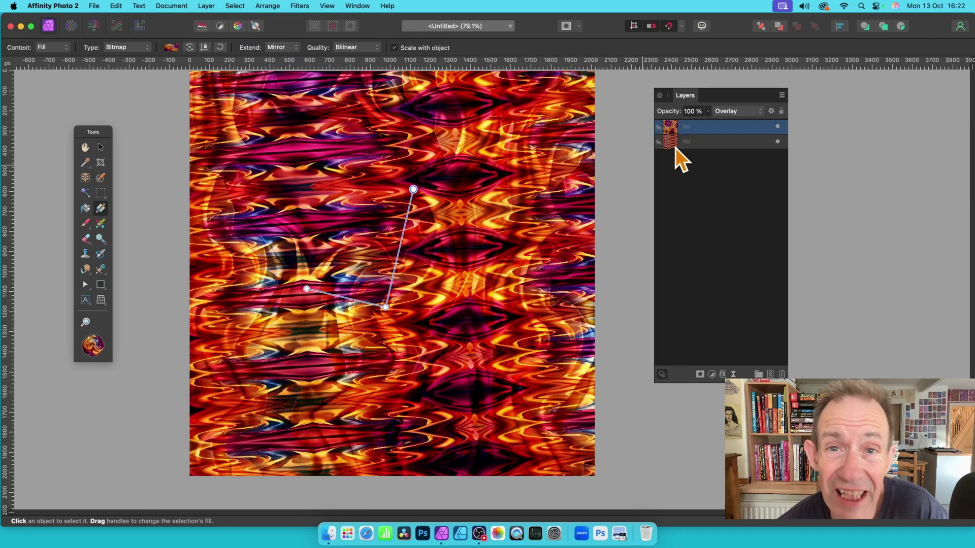